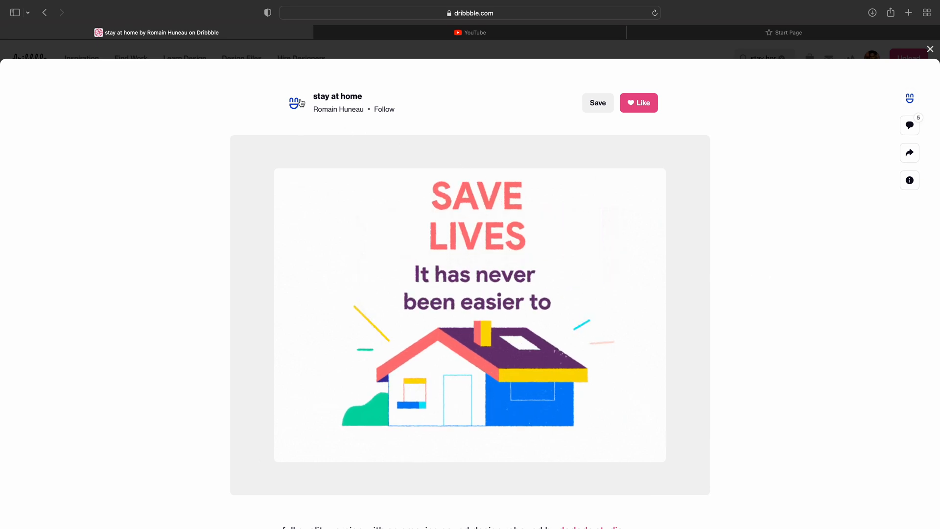
Switch from the Dribbble house reference to the untitled project in Adobe After Effects
drag(315, 109, 366, 114)
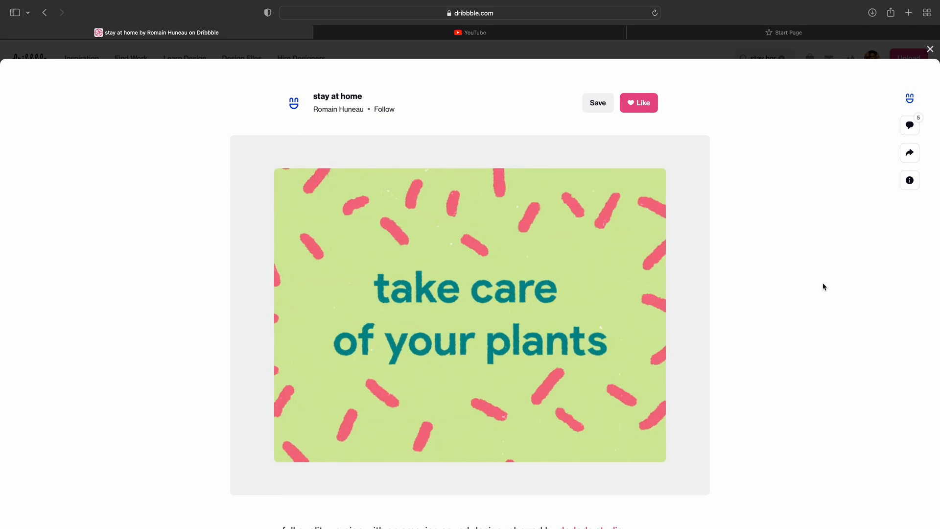
key(ctrl+Up)
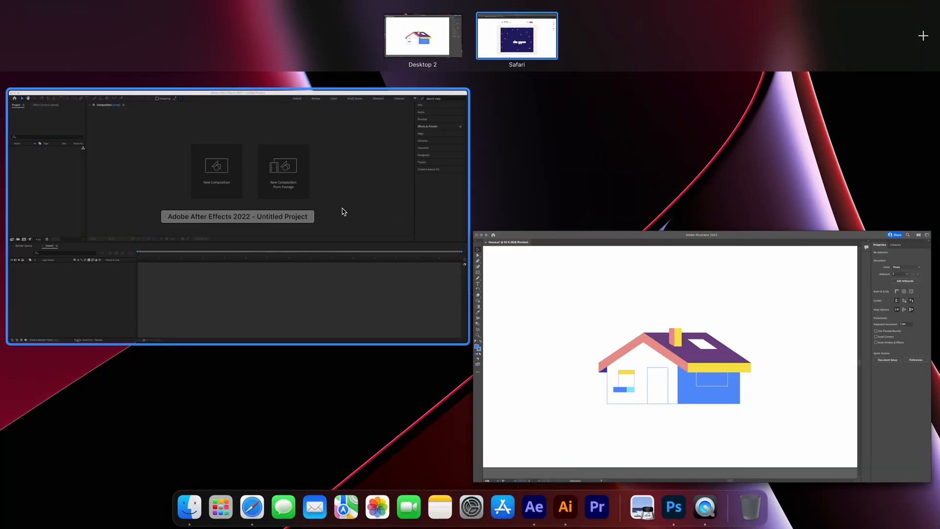
click(344, 211)
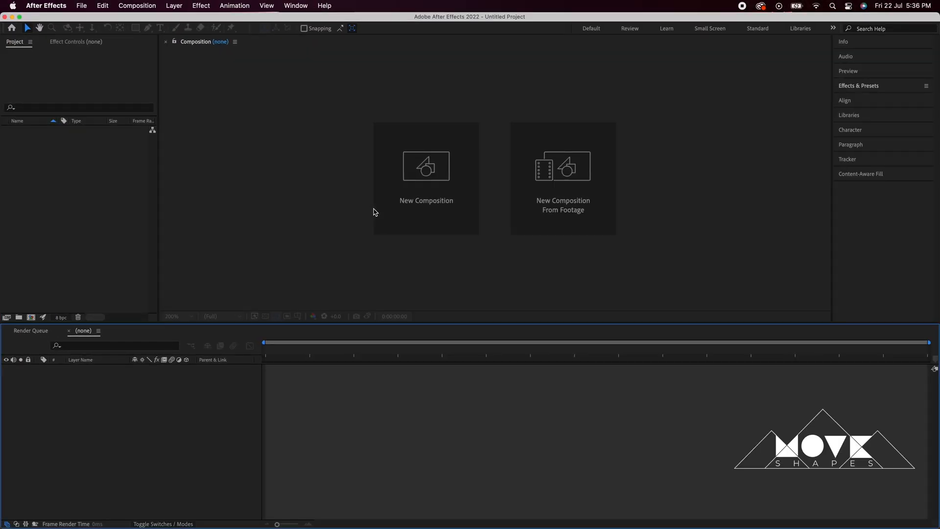
Create a composition named House Simple 3D at 1920 x 1080 px, 30 fps, with a duration of 0:00:10:00
click(413, 193)
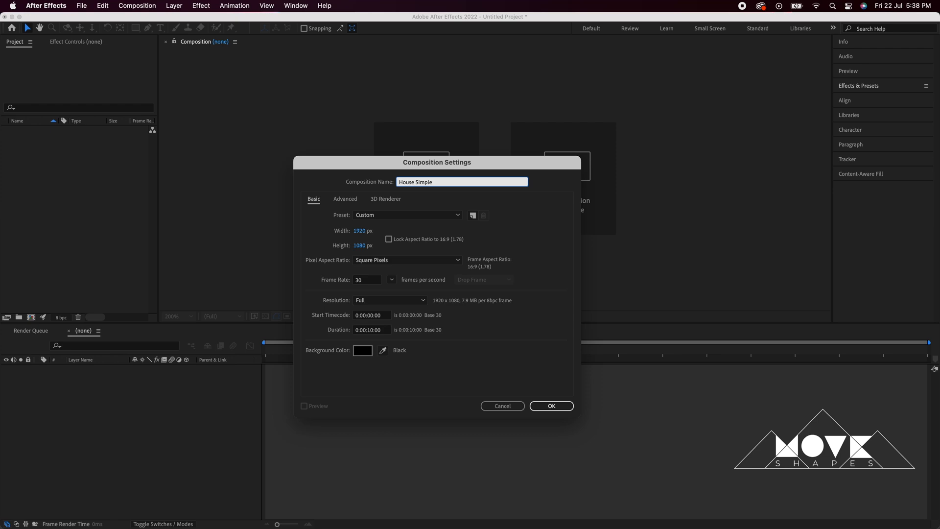
click(359, 231)
click(362, 245)
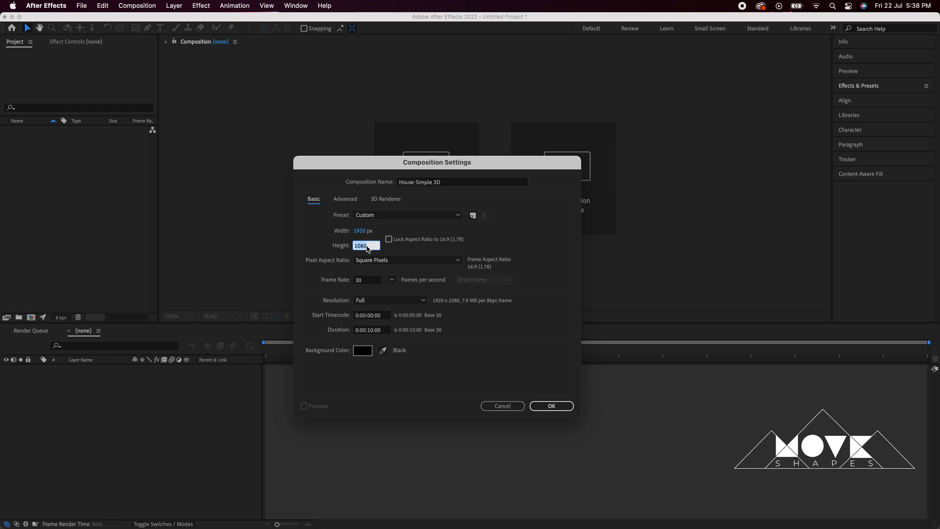
click(394, 282)
click(400, 360)
click(341, 329)
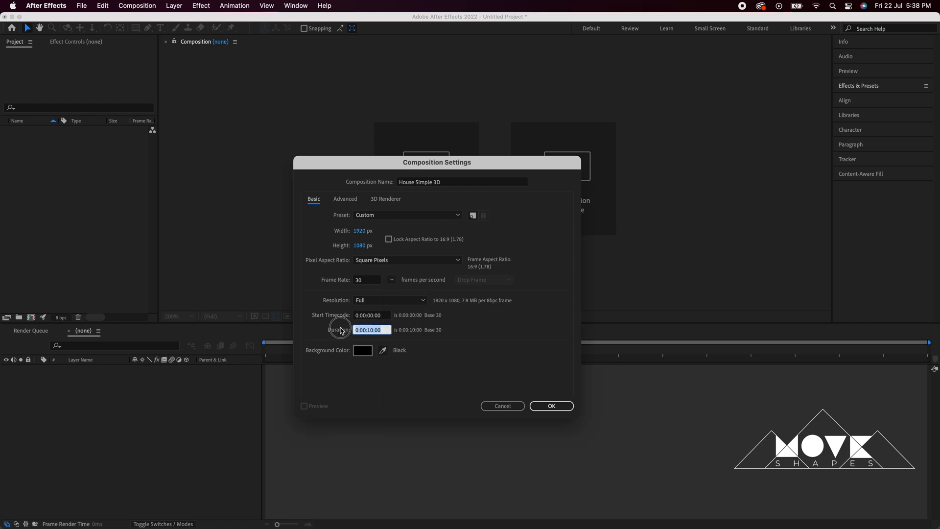
click(566, 408)
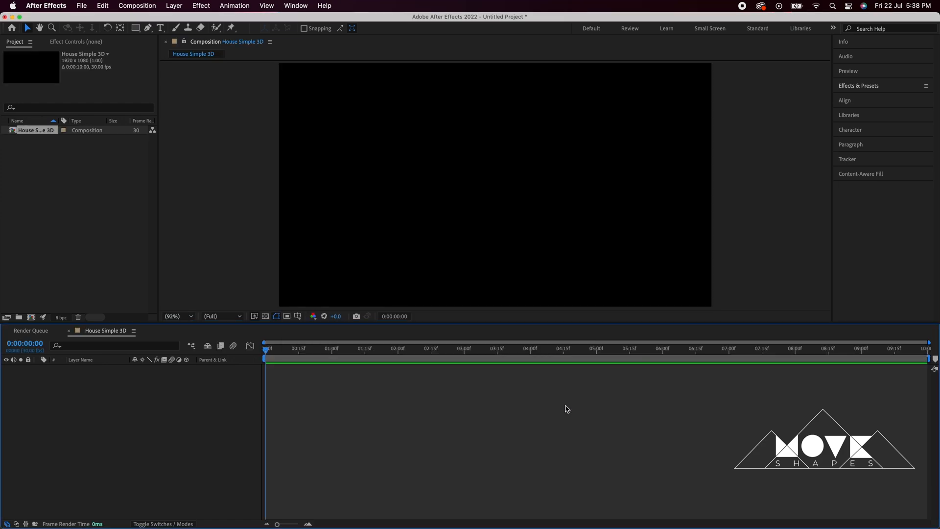
Import House.ai as a composition that retains layer sizes
click(83, 7)
mouse_move(167, 149)
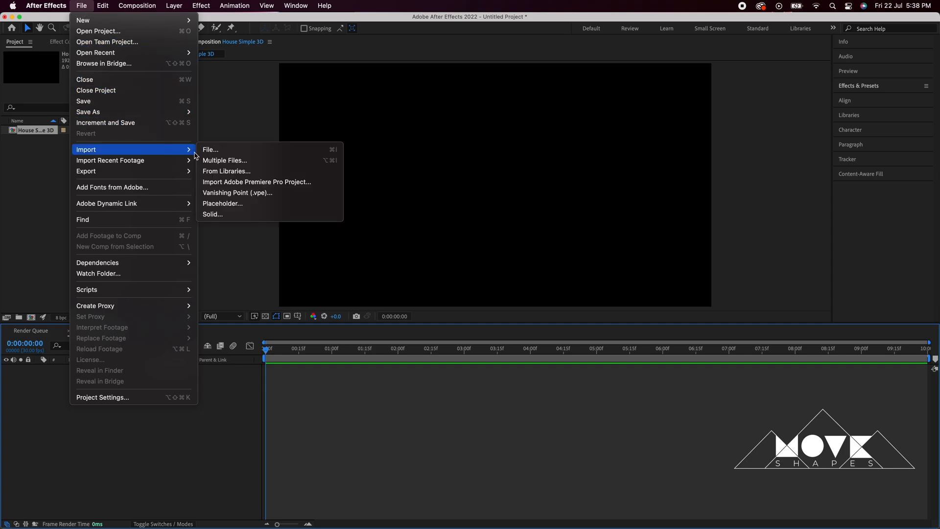
click(244, 156)
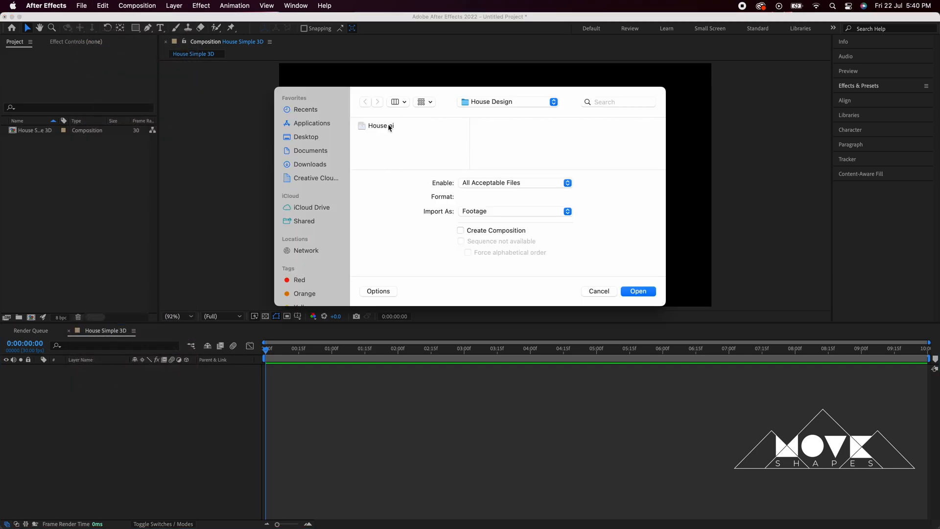
click(389, 126)
click(523, 218)
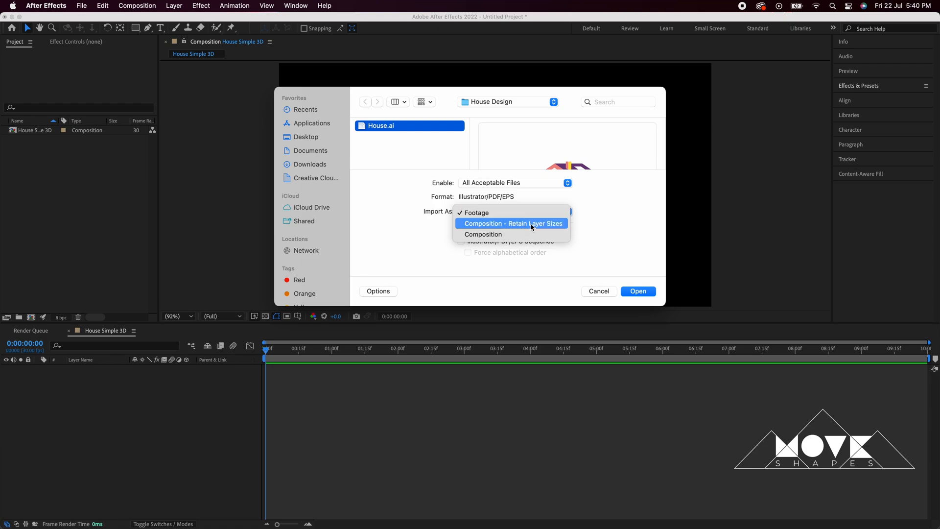
click(532, 224)
click(650, 292)
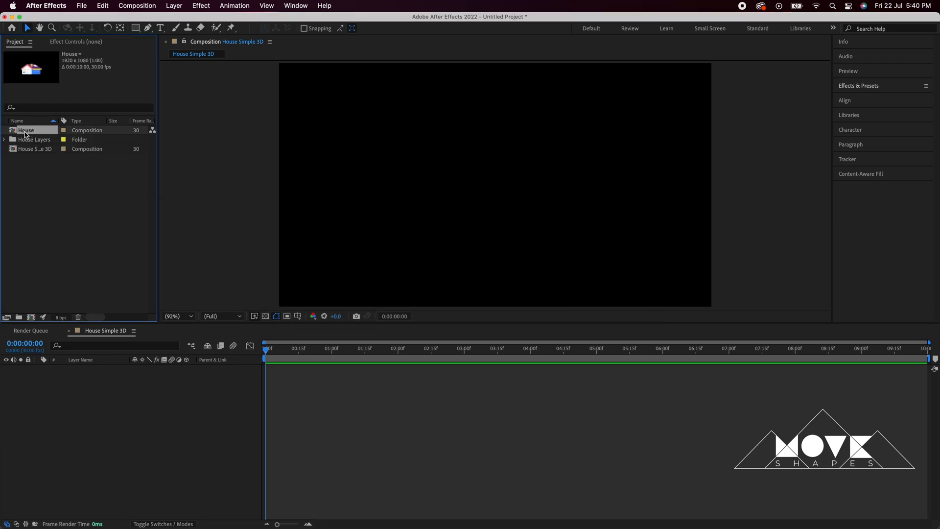
Open the imported House composition for editing
double_click(25, 132)
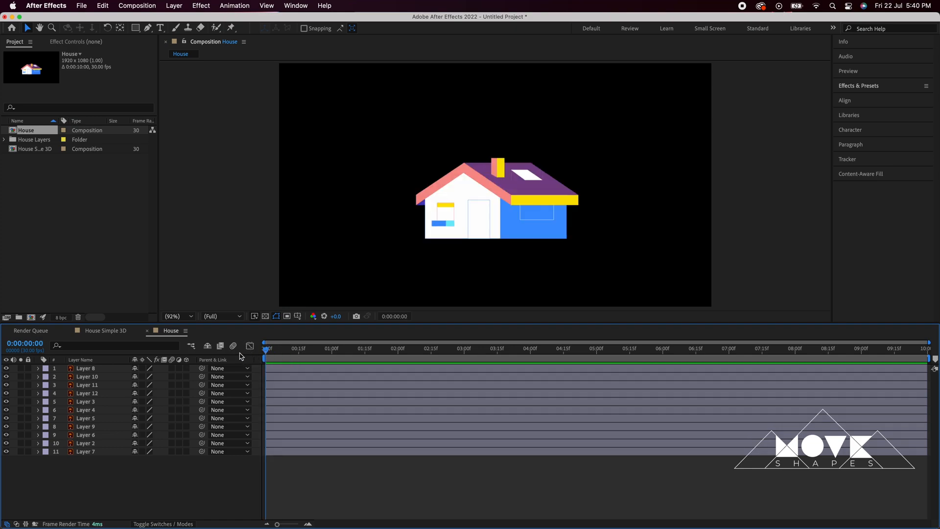
click(188, 316)
click(185, 442)
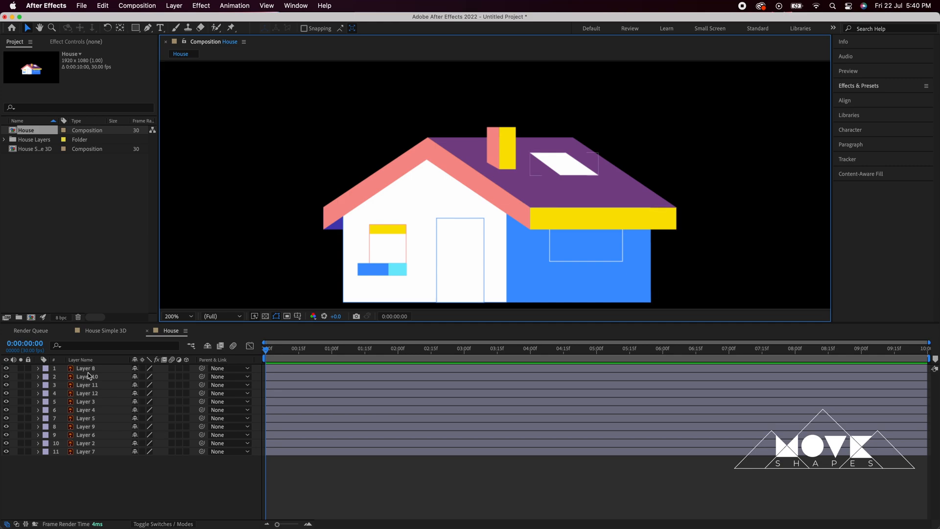
Create shape layers from all eleven Illustrator vector layers in the House composition
click(86, 369)
click(88, 377)
click(89, 385)
drag(106, 467, 69, 365)
right_click(106, 394)
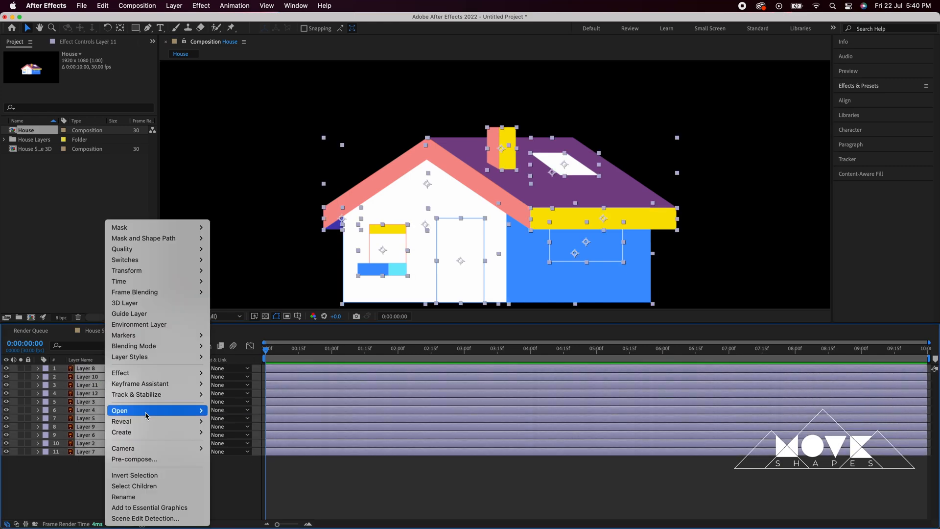
mouse_move(146, 432)
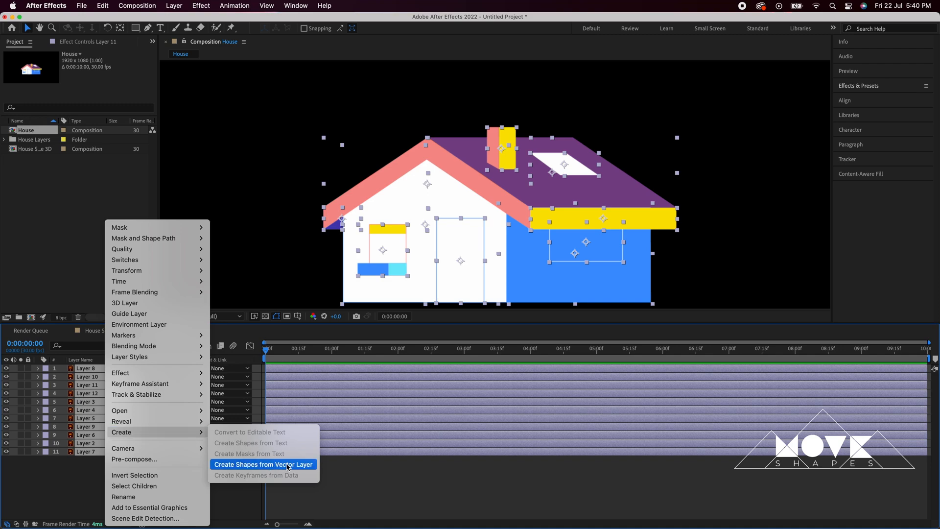
click(307, 466)
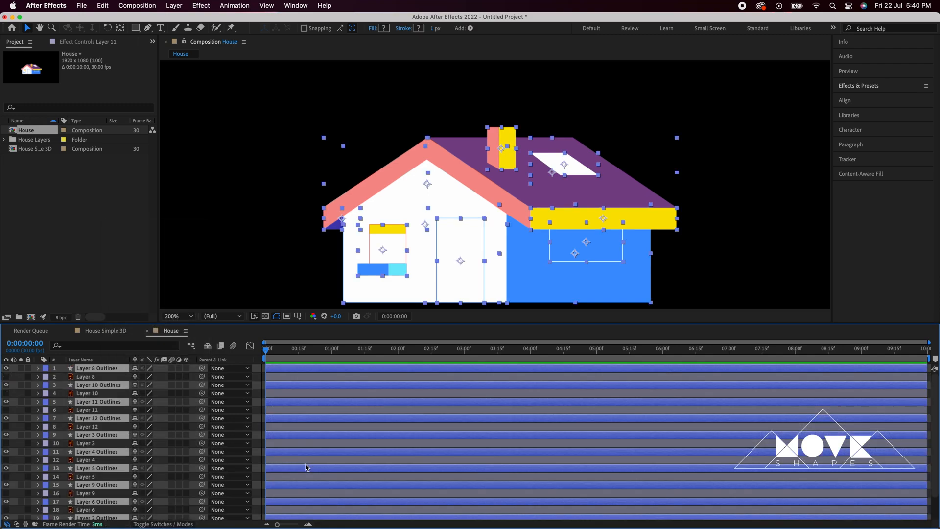
Move the original Illustrator layers below all the outline layers in the stack
drag(90, 388, 93, 377)
click(95, 461)
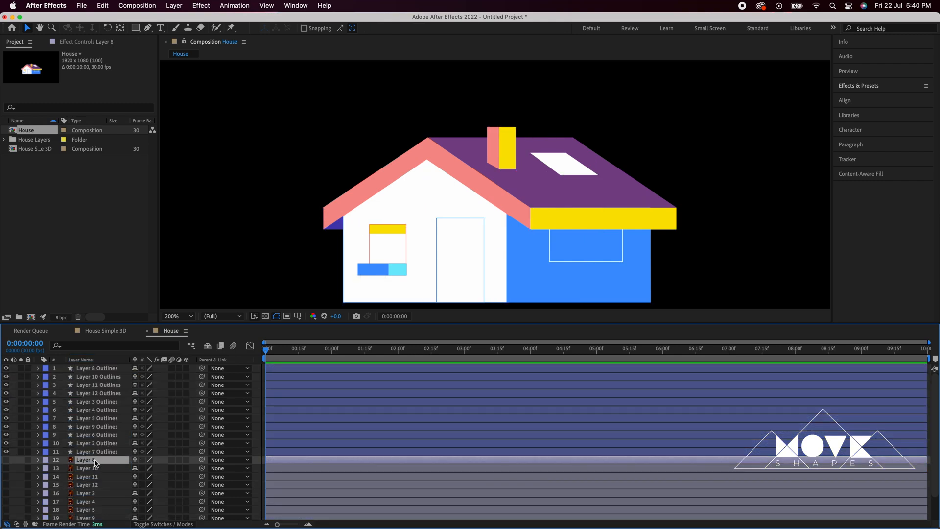
Mark the original Illustrator layers as shy and hide all shy layers in the timeline
scroll(95, 463, down, 2)
drag(134, 432, 137, 517)
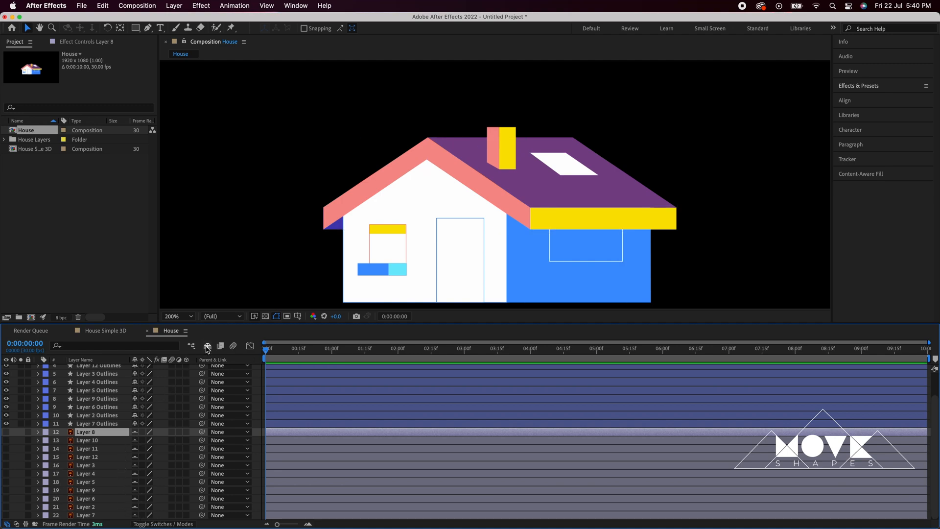
click(208, 346)
click(208, 347)
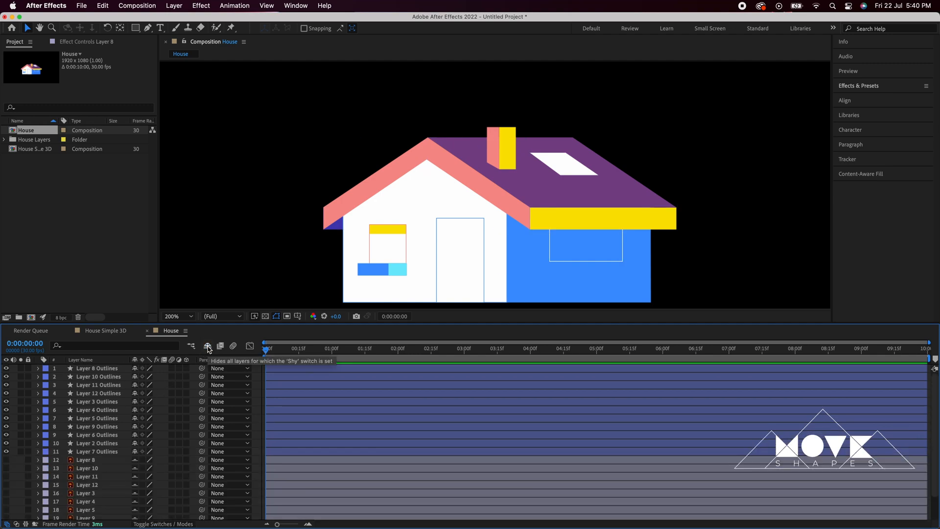
click(207, 346)
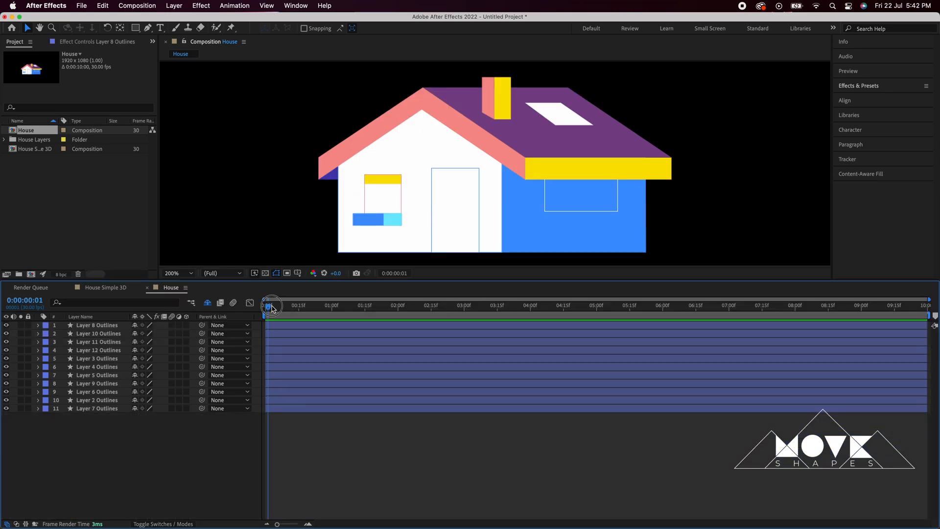
Add Path keyframes to every outline layer at 0:00:01:13 and show only the keyframed properties
drag(266, 306, 363, 311)
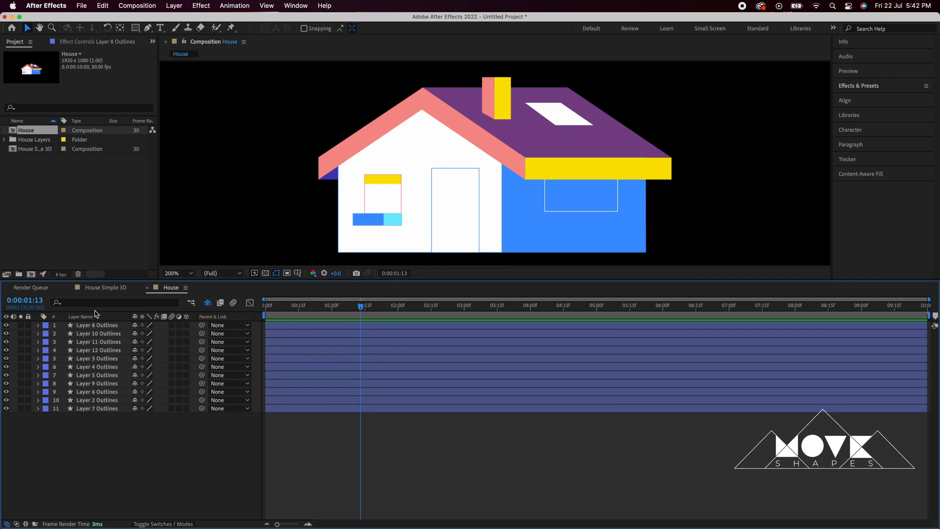
drag(117, 428, 74, 309)
click(81, 303)
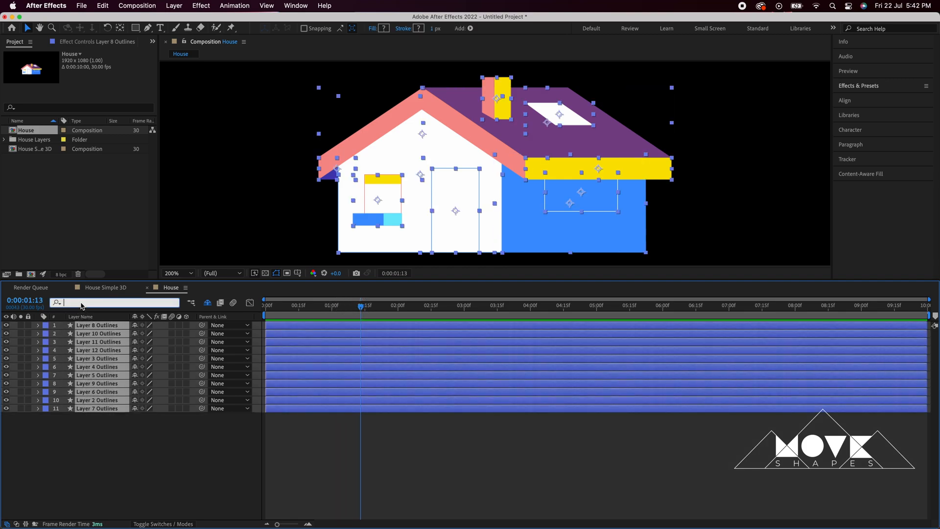
text(path)
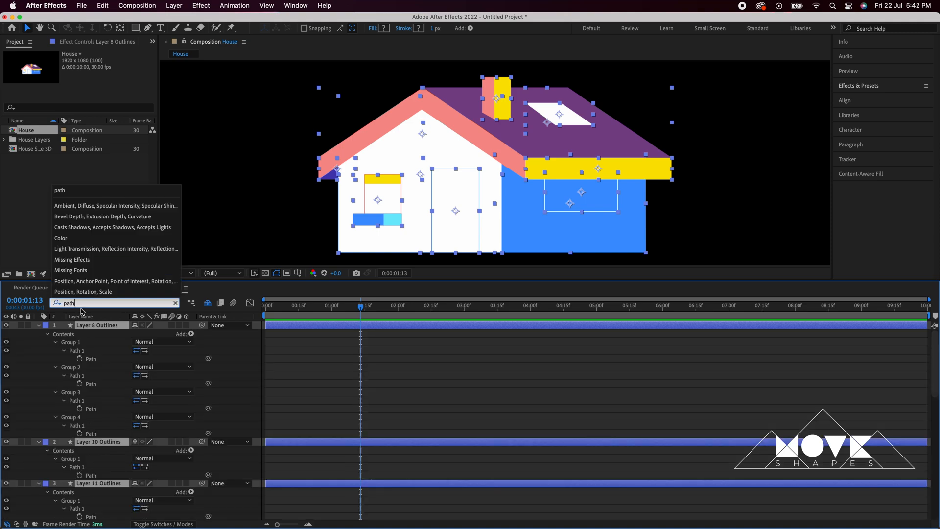
key(Return)
click(80, 360)
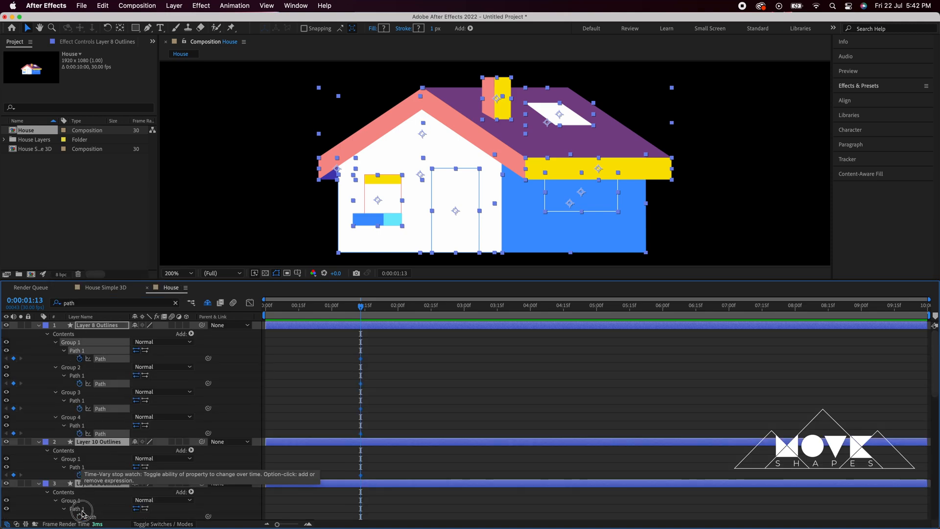
scroll(83, 517, down, 10)
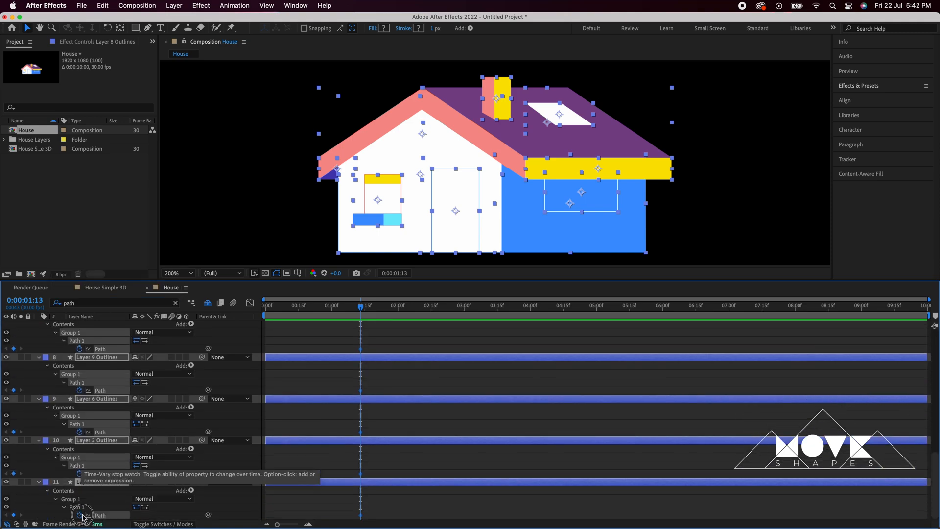
click(399, 377)
key(u)
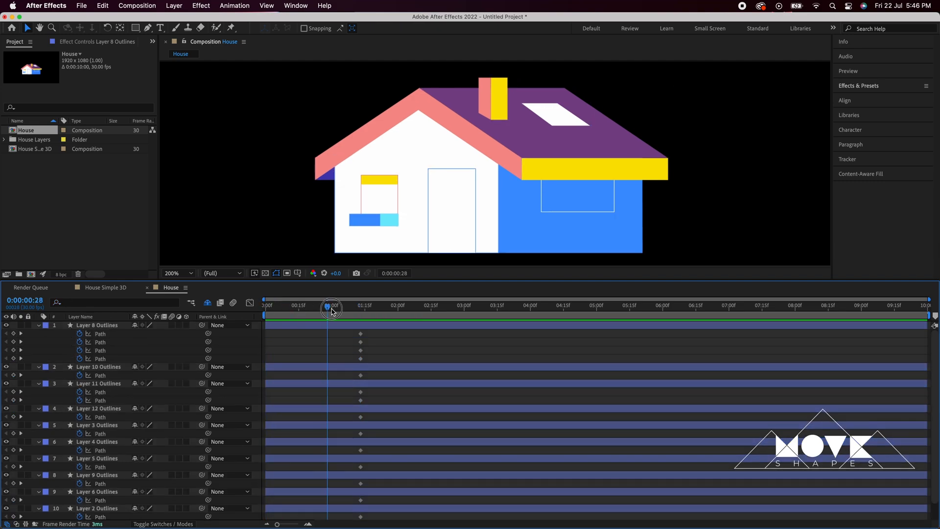
At 0:00:00:00, reshape the windowsill so its blue part starts at the window's left edge and its cyan part shrinks to a thin strip
drag(349, 306, 243, 313)
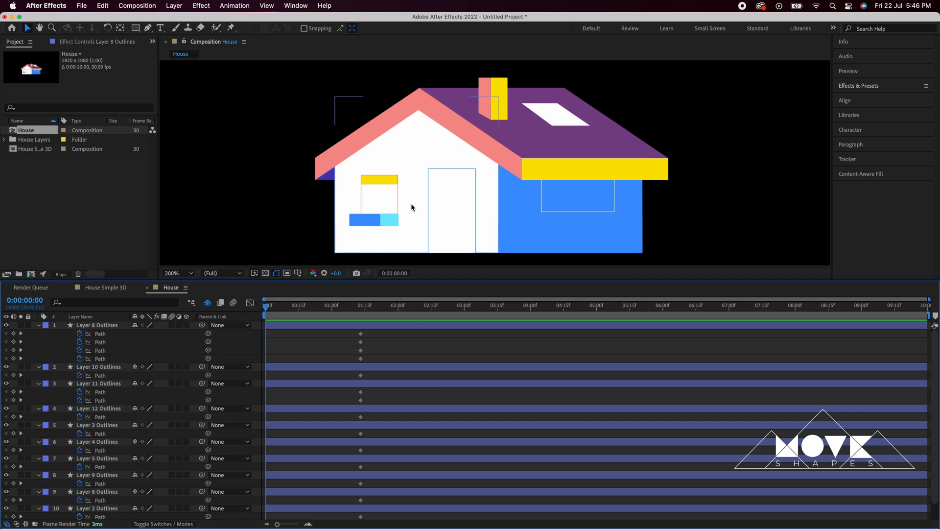
key(period)
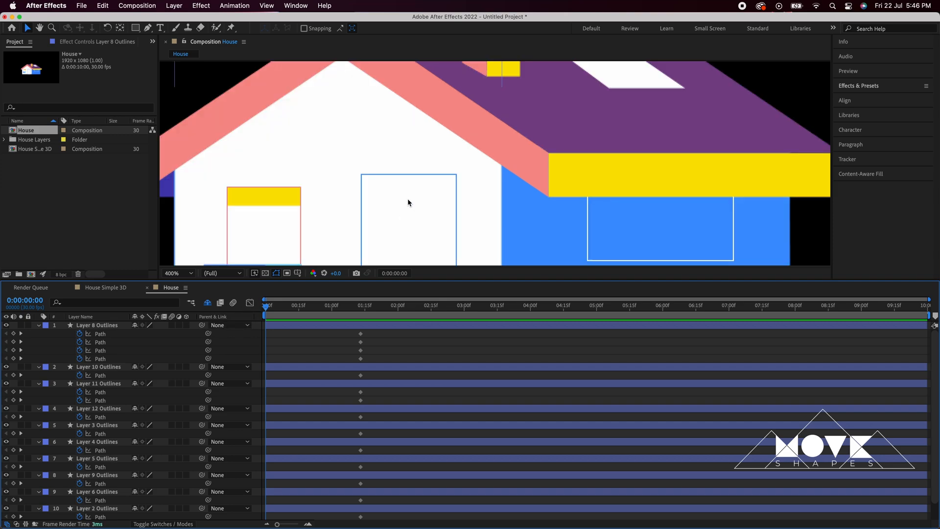
drag(377, 203, 487, 122)
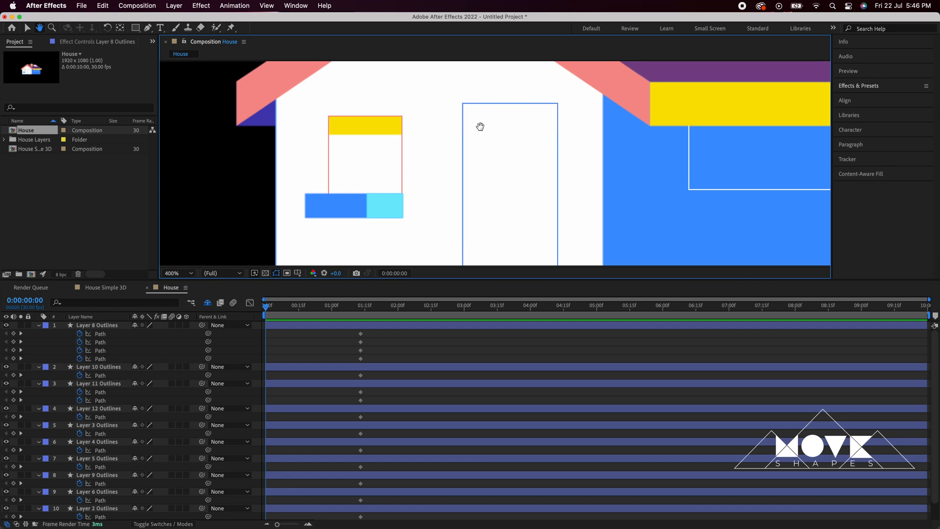
key(v)
click(105, 350)
drag(288, 192, 327, 221)
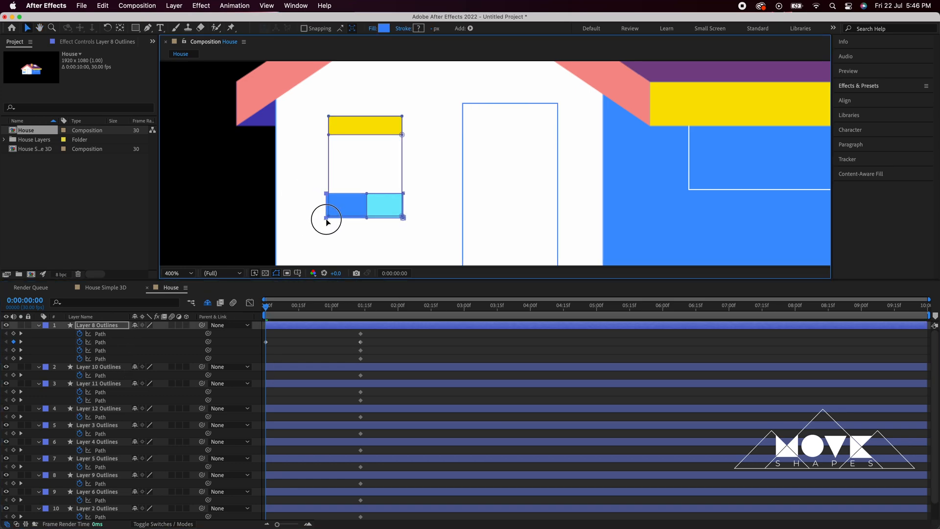
drag(356, 185, 401, 216)
click(300, 352)
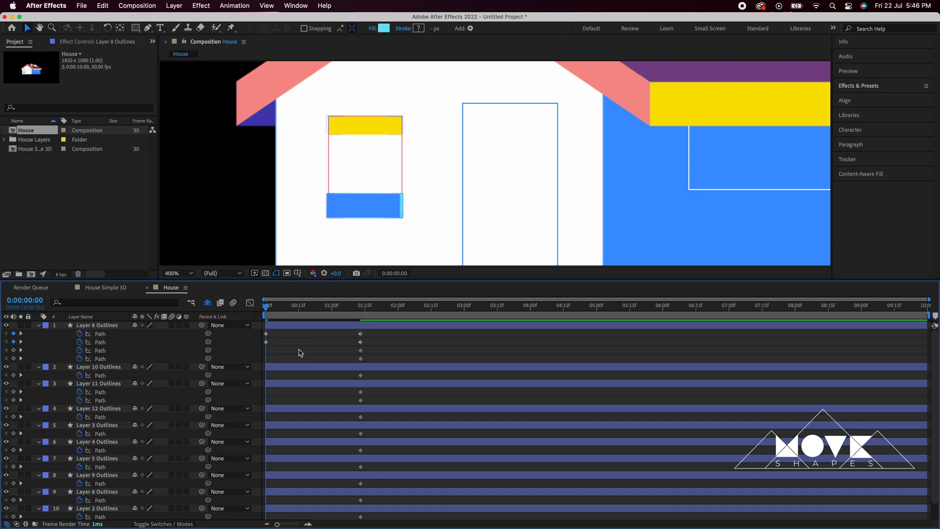
At 0:00:00:00, shift the white skylight's path to the front gable's sloping edge and collapse its width to a thin line
click(97, 367)
key(h)
drag(621, 152, 549, 209)
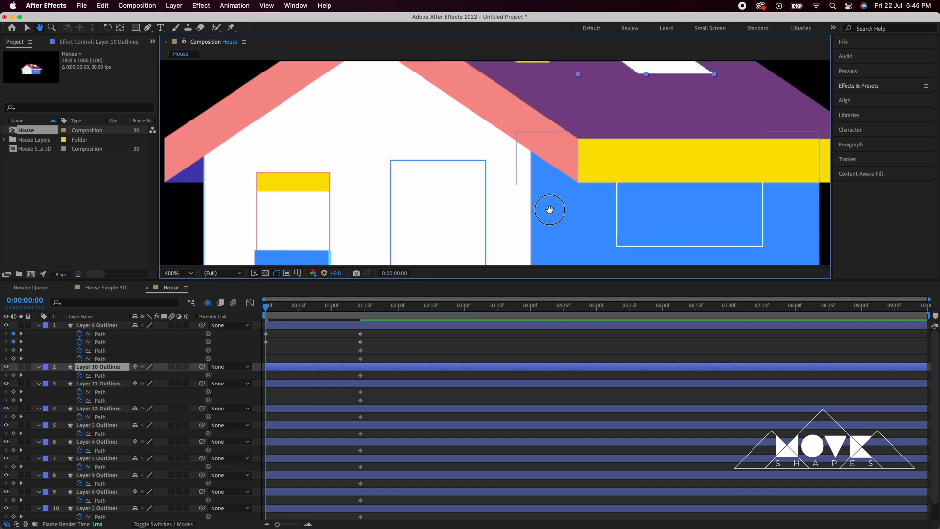
drag(643, 104, 555, 198)
key(v)
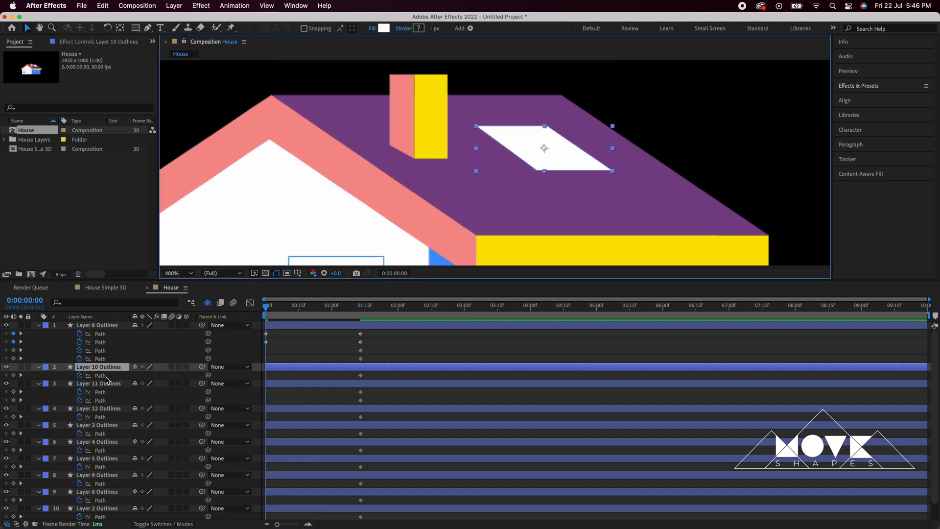
click(103, 375)
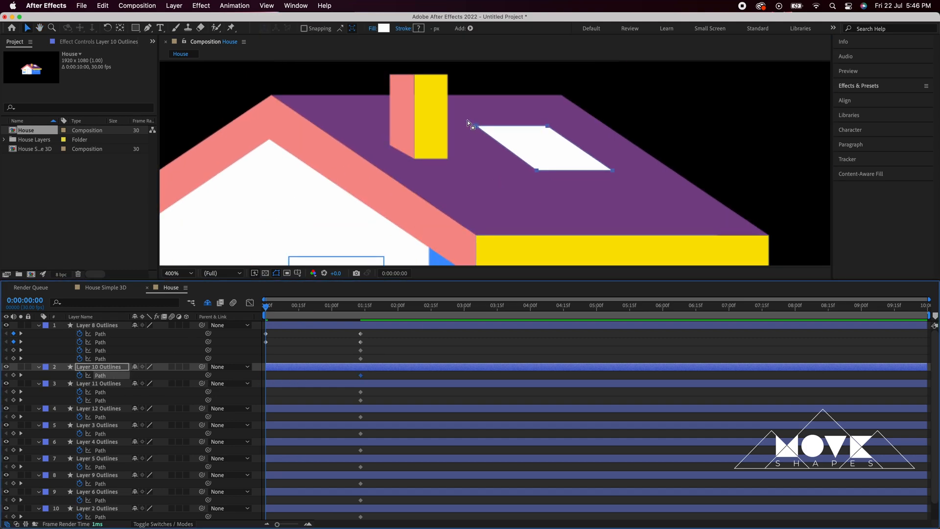
drag(468, 122, 457, 174)
drag(283, 103, 316, 128)
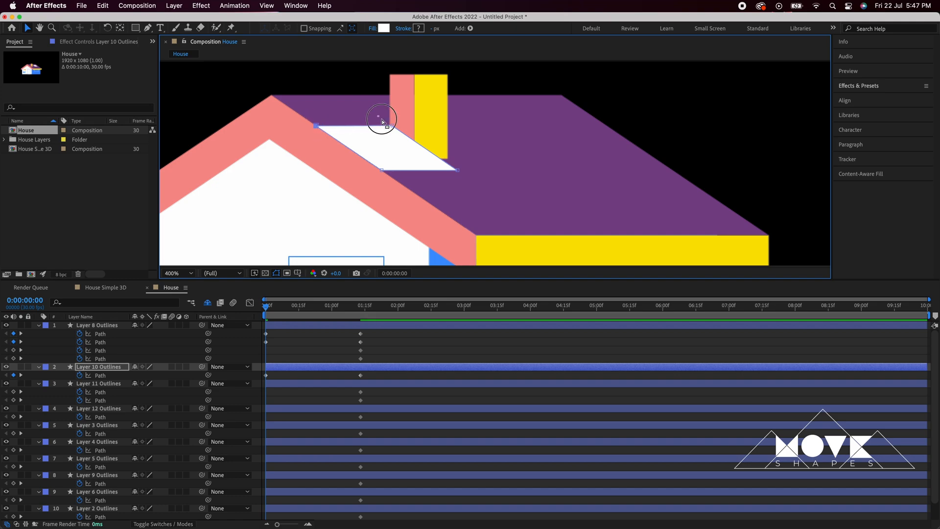
drag(392, 125, 316, 125)
drag(457, 170, 382, 171)
Reshape the chimney at the first frame: shift it to the gable slope, collapse its yellow side and widen its pink face
click(102, 392)
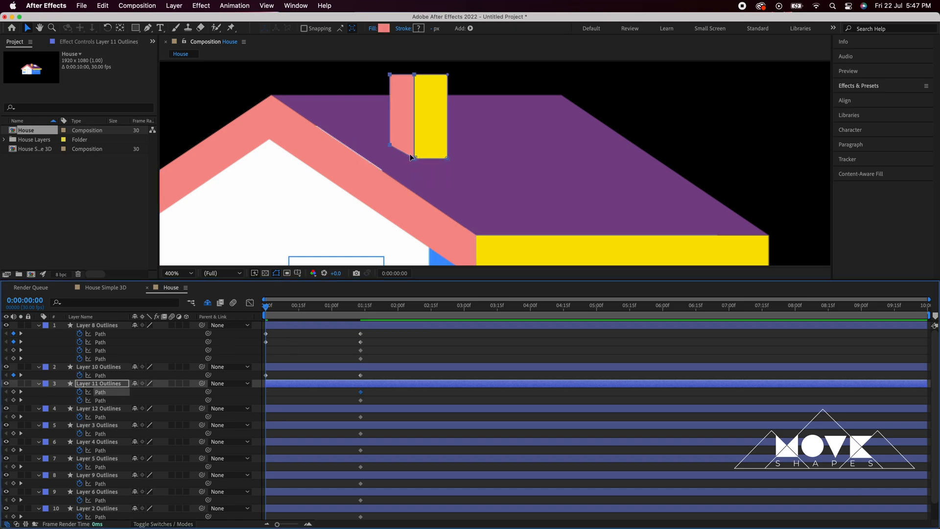
drag(480, 138, 499, 172)
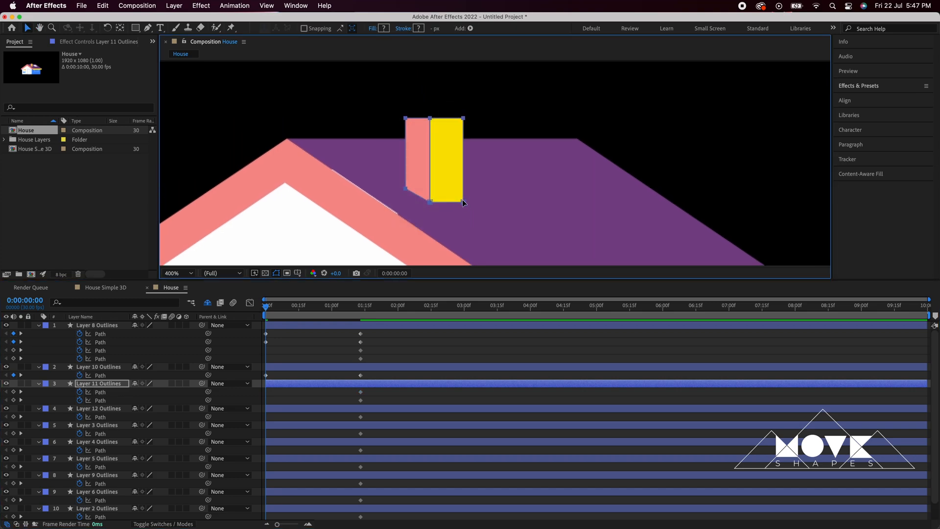
drag(462, 199, 413, 200)
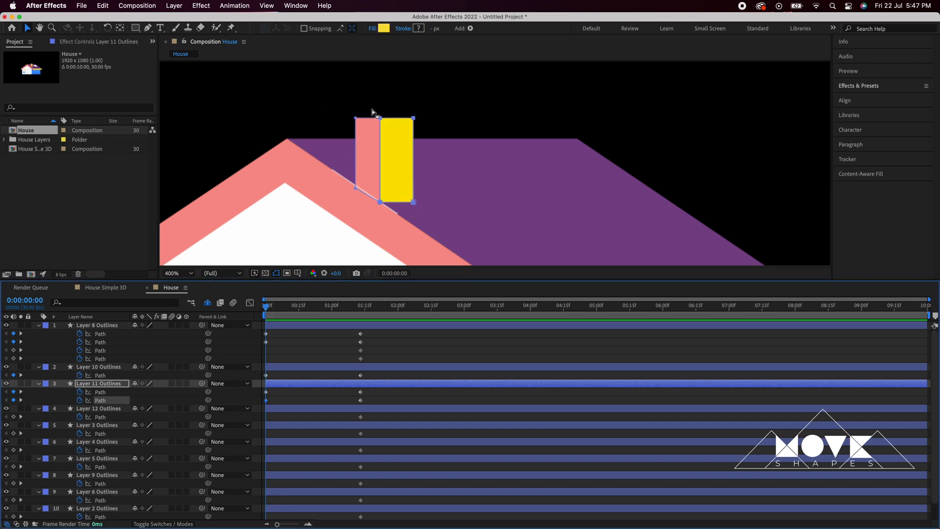
drag(430, 98, 382, 204)
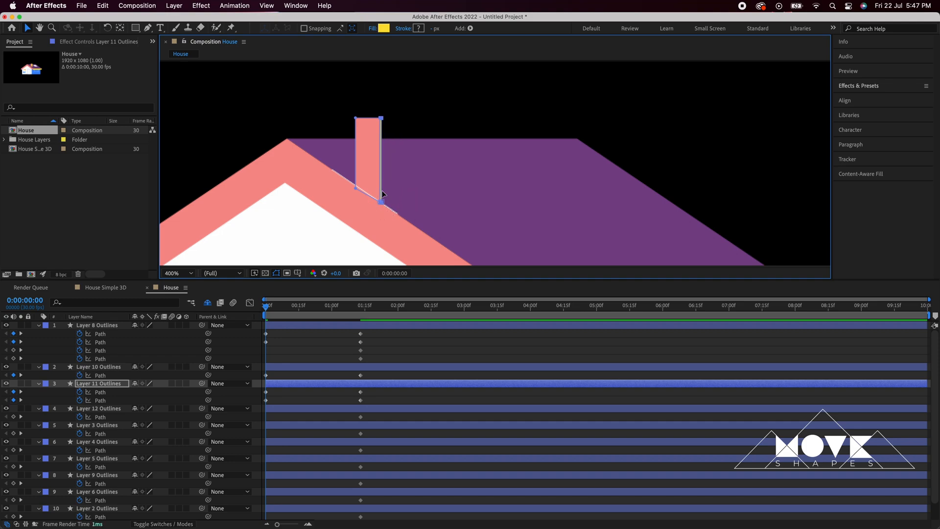
drag(336, 102, 348, 186)
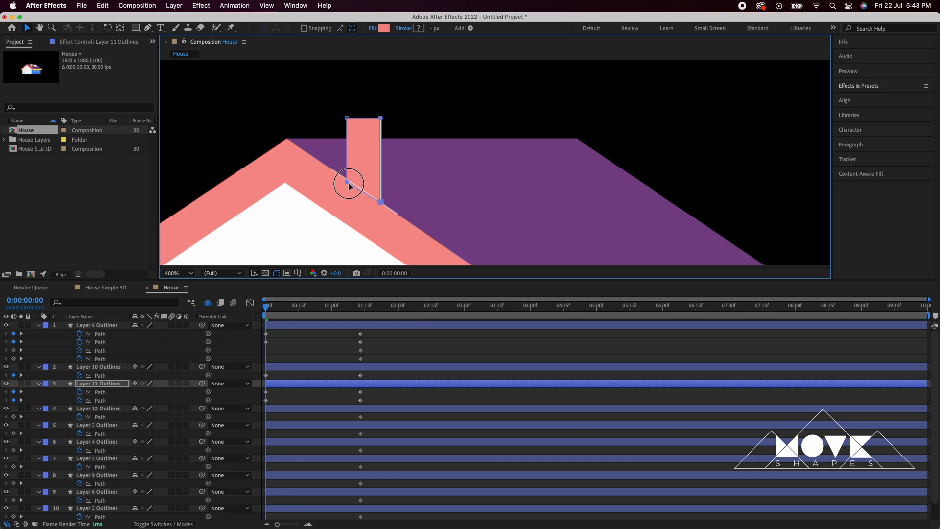
Move the skylight layer, Layer 10 Outlines, below the chimney layer, Layer 11 Outlines, in the stack
click(287, 375)
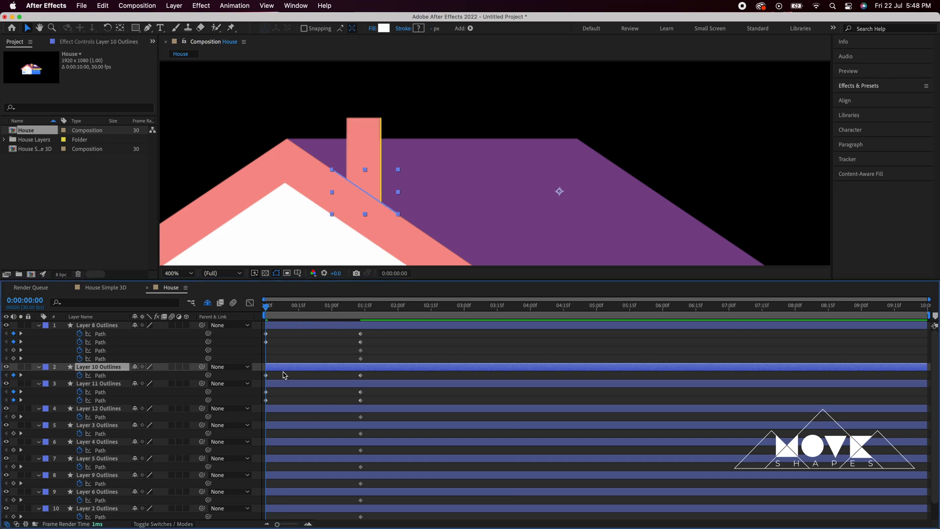
drag(267, 307, 303, 312)
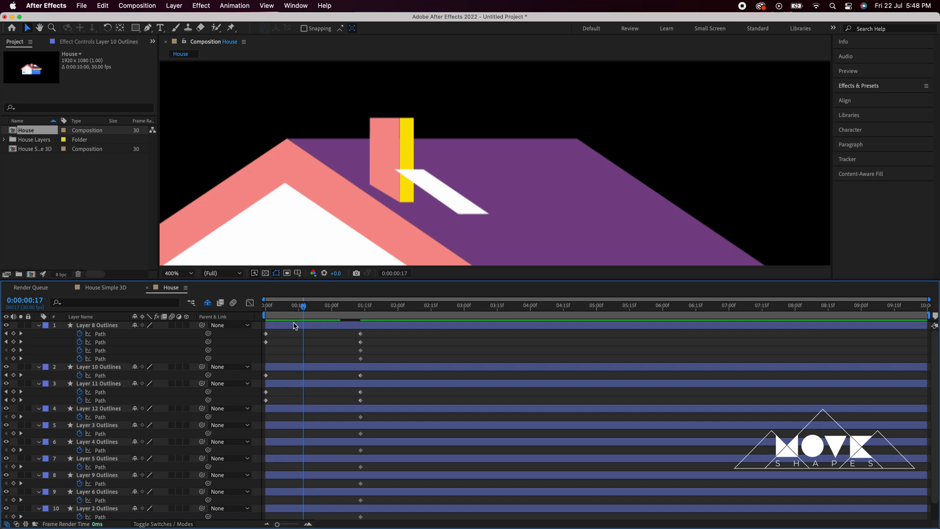
drag(112, 372, 116, 395)
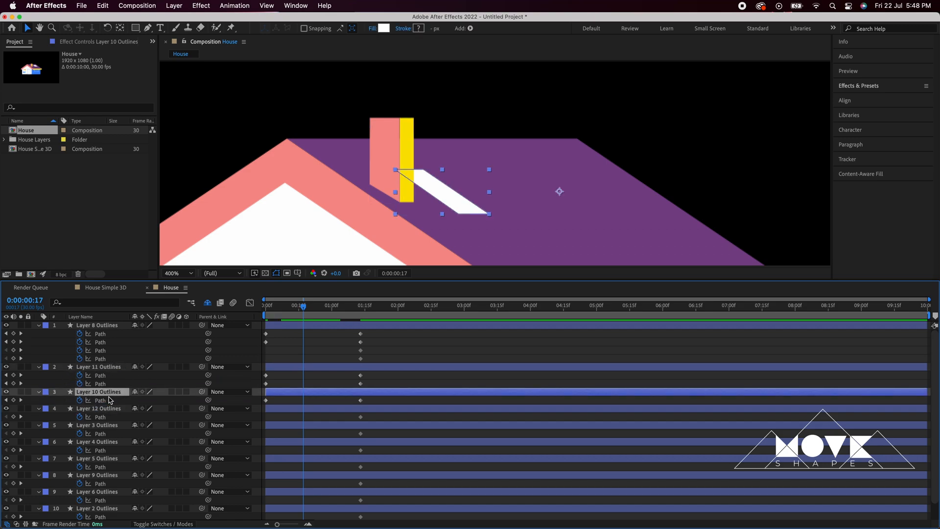
click(294, 382)
At 0:00:00:00, collapse the purple roof and the yellow fascia onto the pink gable's edge by moving their far points
mouse_move(307, 313)
mouse_down()
mouse_move(276, 313)
mouse_move(343, 314)
mouse_move(265, 313)
mouse_up()
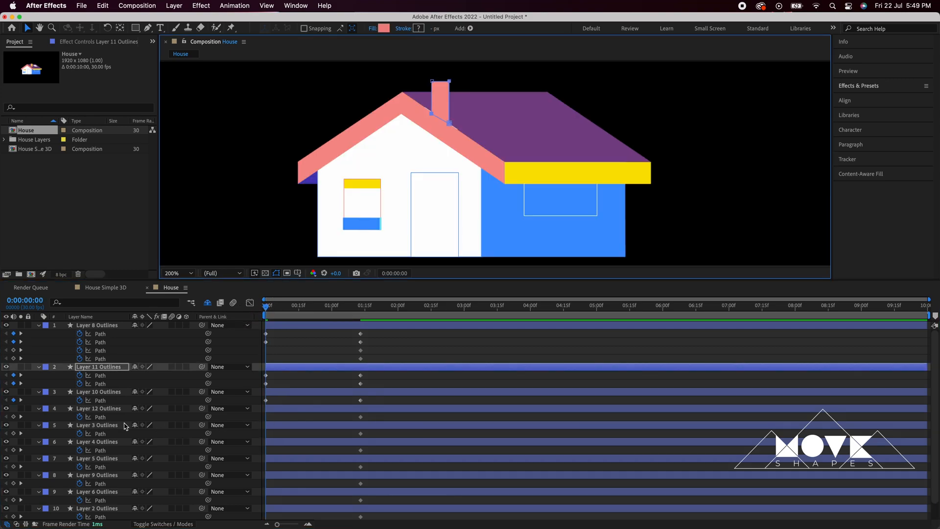
click(103, 418)
click(101, 434)
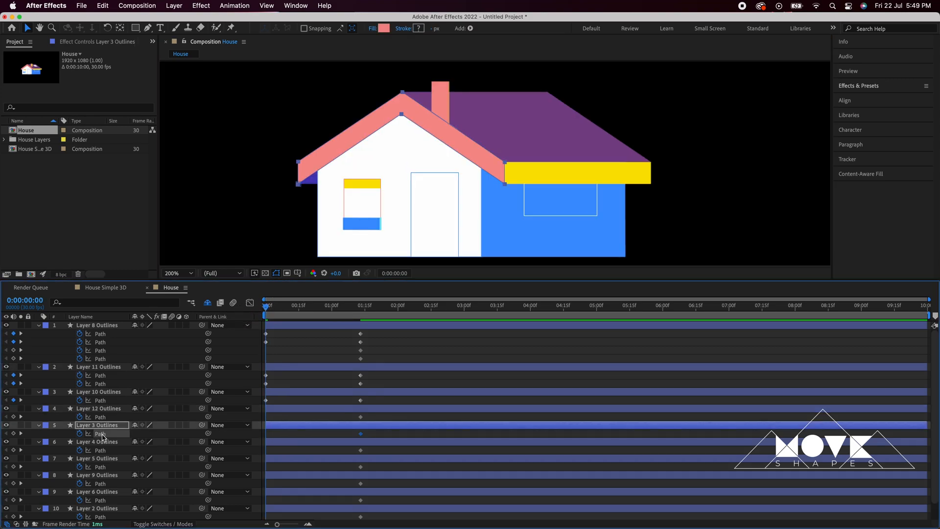
click(100, 451)
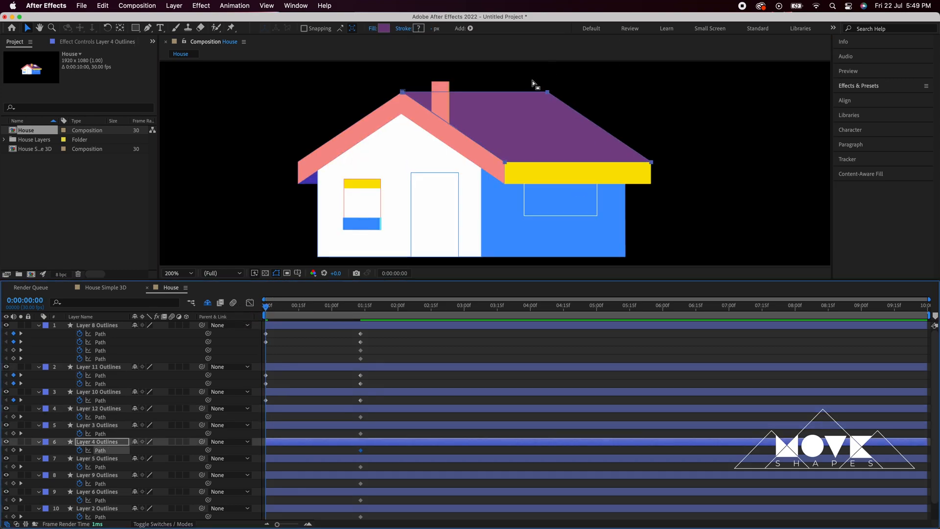
drag(532, 80, 504, 162)
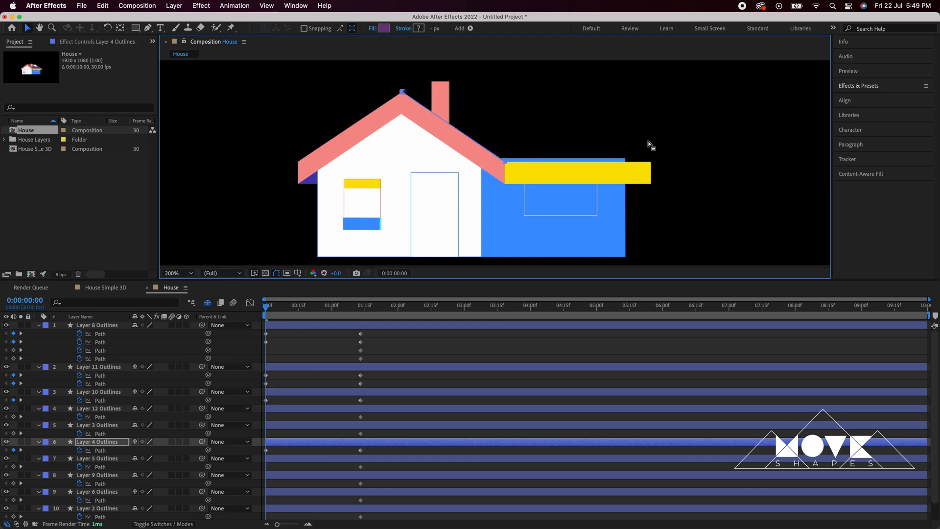
click(101, 467)
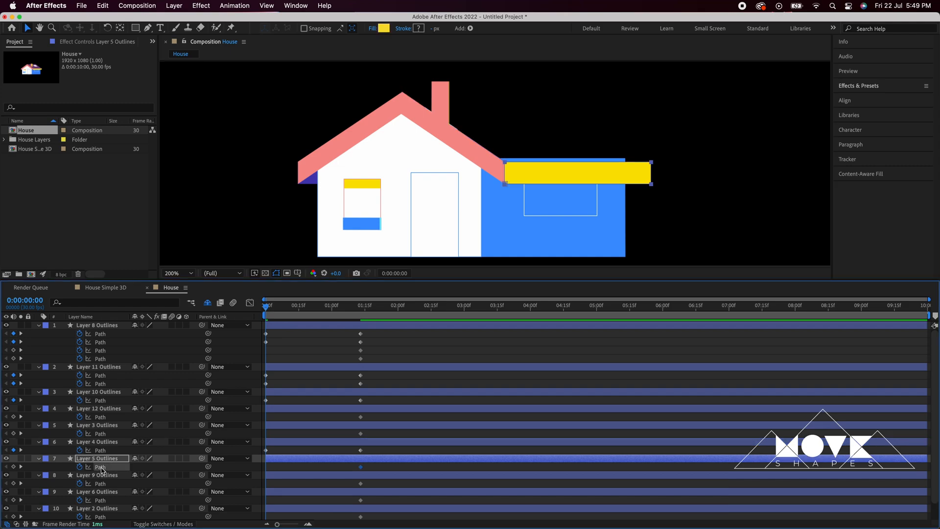
drag(651, 184, 507, 186)
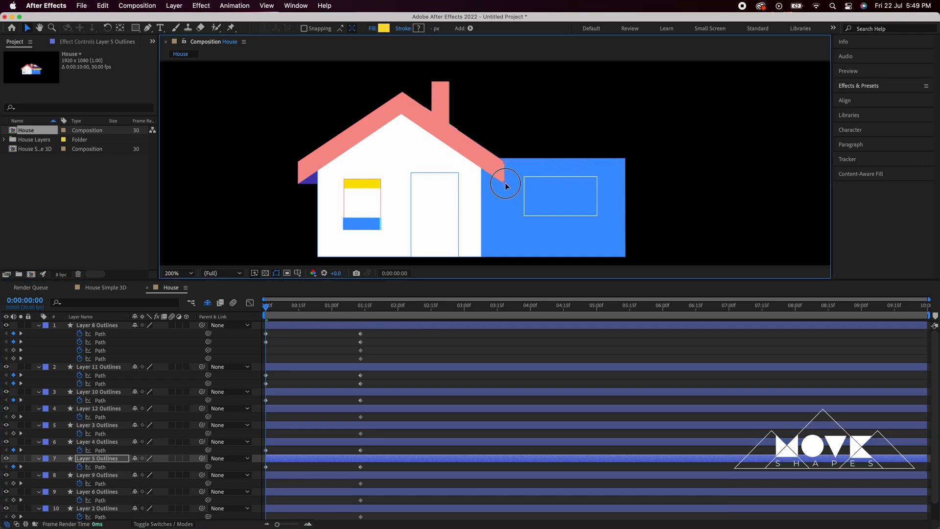
Collapse the side window's path (Layer 9 Outlines) into a vertical line at the corner between the front and side walls
click(101, 483)
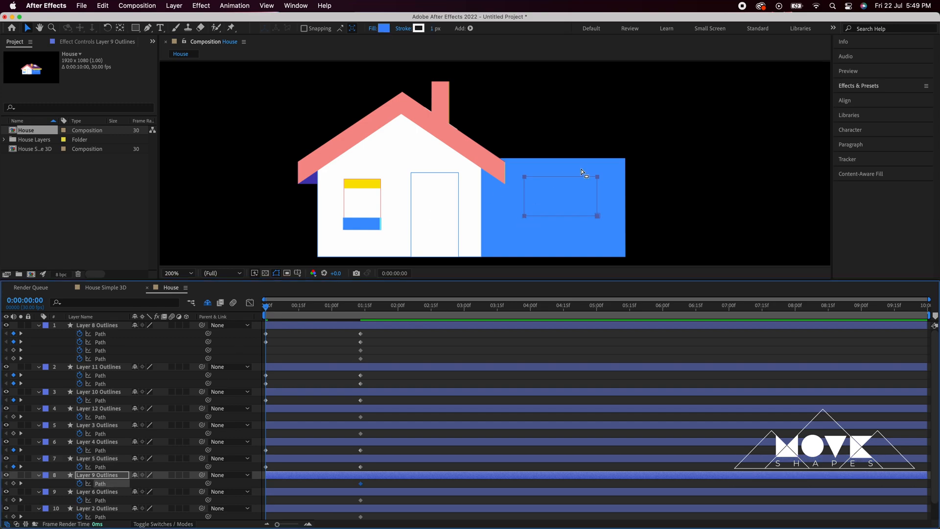
drag(615, 154, 554, 239)
drag(597, 214, 538, 213)
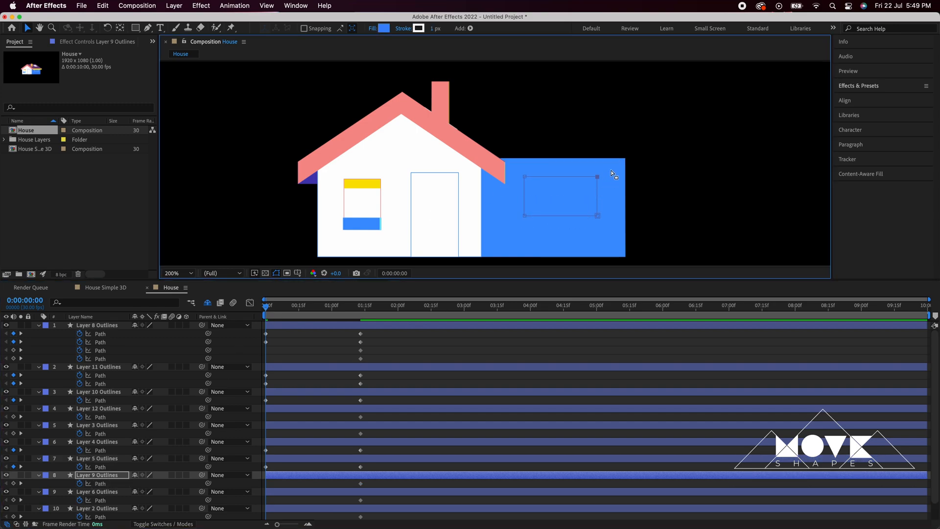
drag(612, 172, 526, 216)
drag(538, 169, 506, 236)
drag(526, 216, 484, 218)
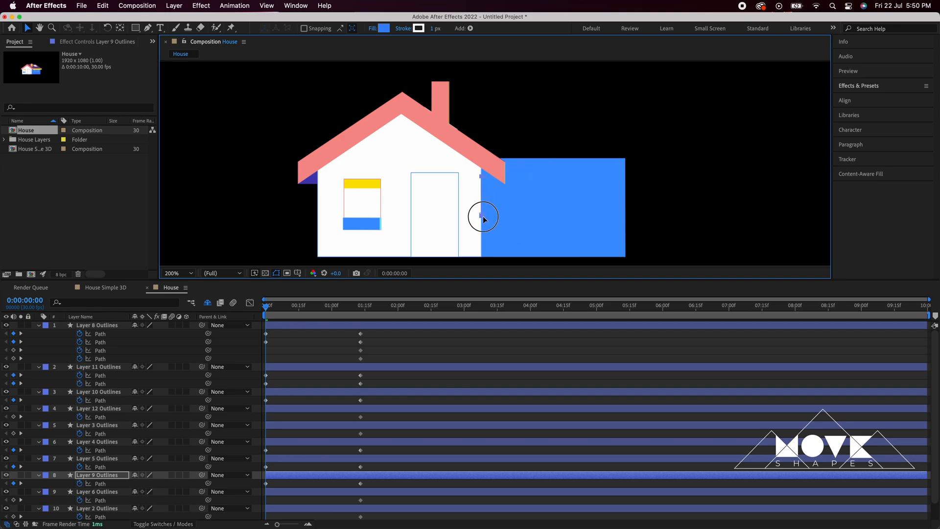
Collapse the blue side wall's path (Layer 2 Outlines) into a vertical line along the white front wall's edge
click(113, 500)
scroll(145, 483, down, 2)
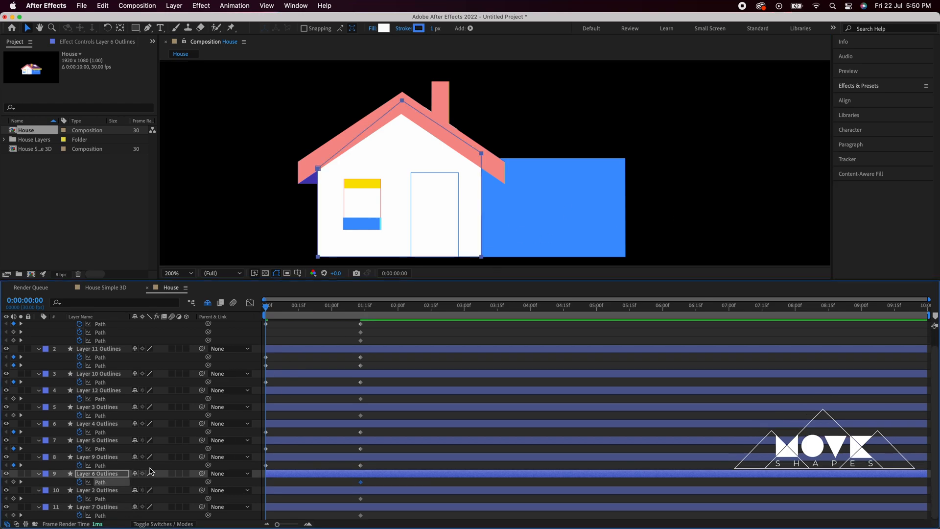
click(102, 499)
drag(665, 142, 582, 259)
scroll(631, 166, down, 5)
key(space)
drag(663, 144, 655, 241)
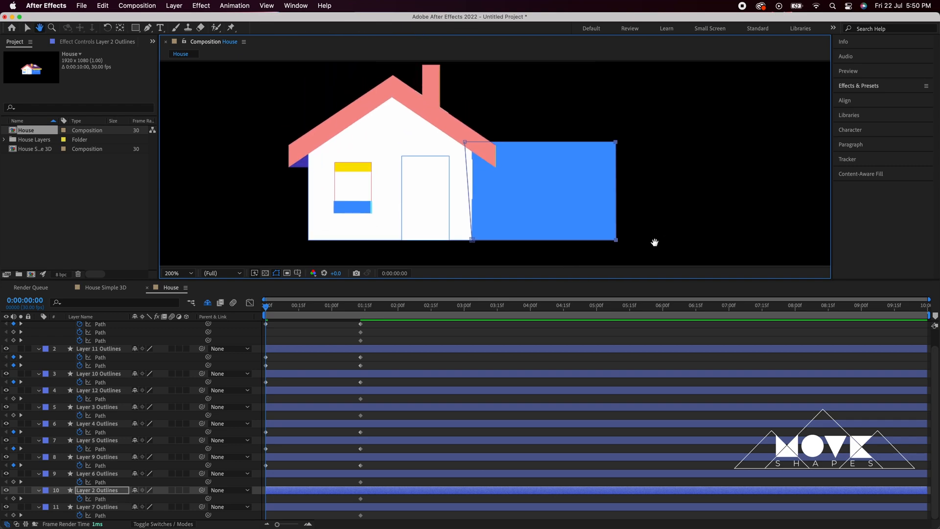
key(space)
drag(663, 138, 471, 146)
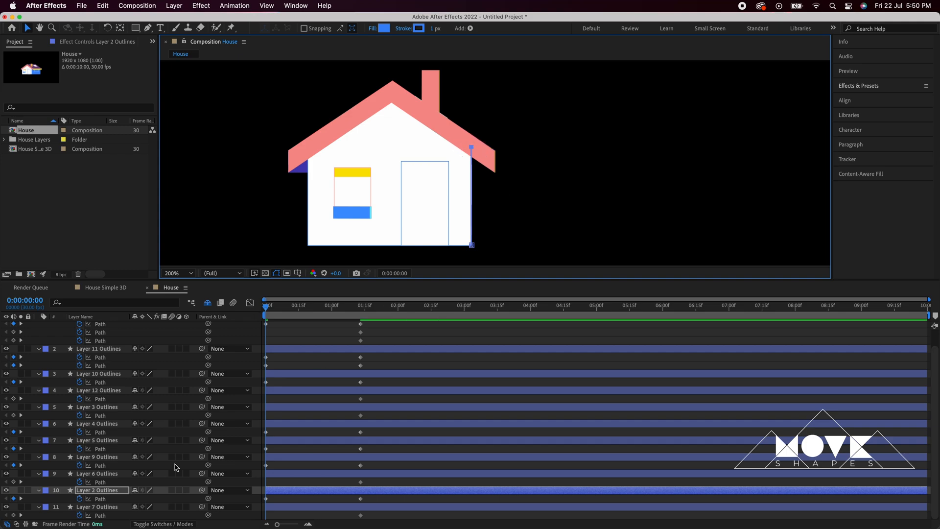
Reshape the dark blue roof underside (Layer 7 Outlines) so it is hidden behind the gable at the first frame
click(99, 515)
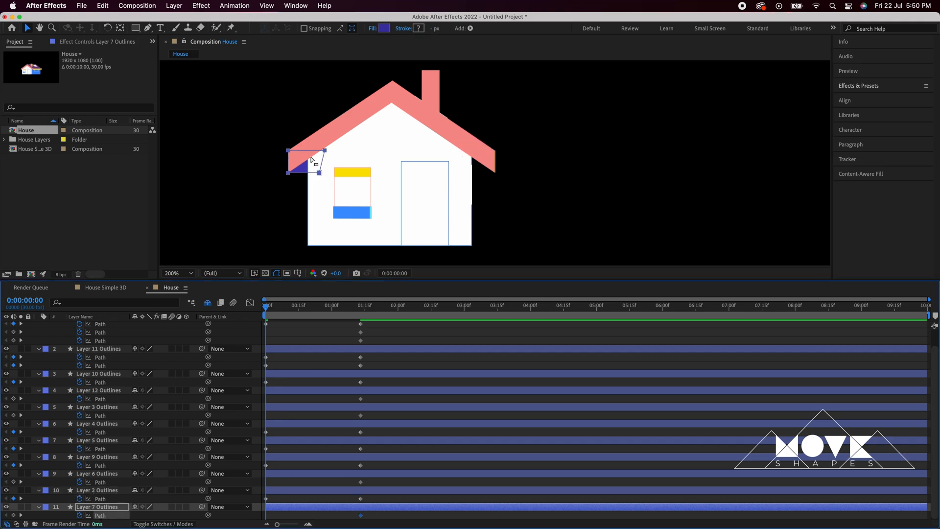
drag(320, 172, 319, 171)
drag(320, 173, 322, 149)
key(super+z)
click(263, 293)
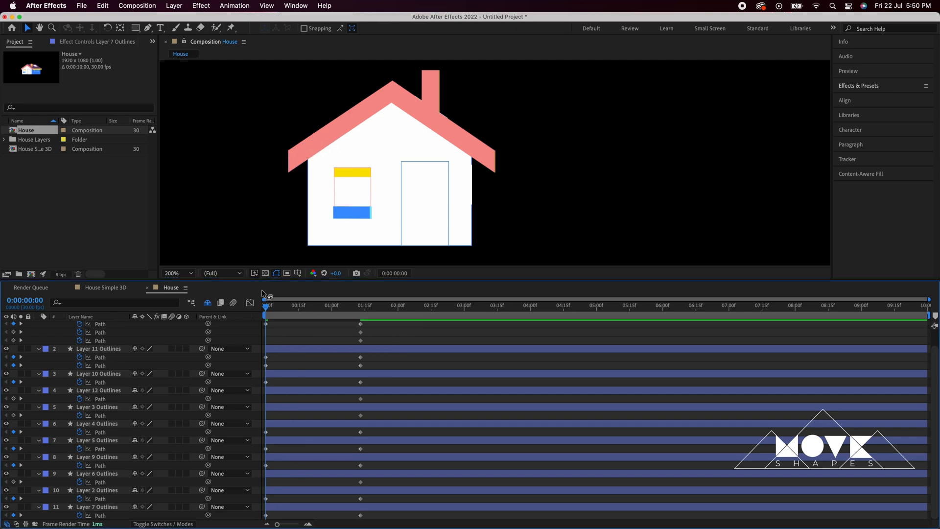
Collapse the keyframed properties of all outline layers and go to the Path keyframes at 0:00:01:13
drag(268, 308, 215, 313)
key(u)
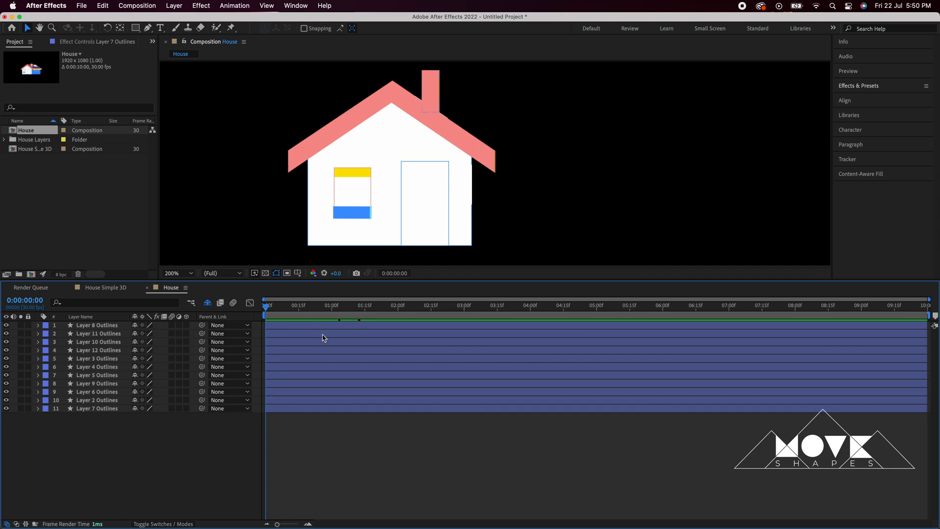
key(u)
click(361, 309)
key(u)
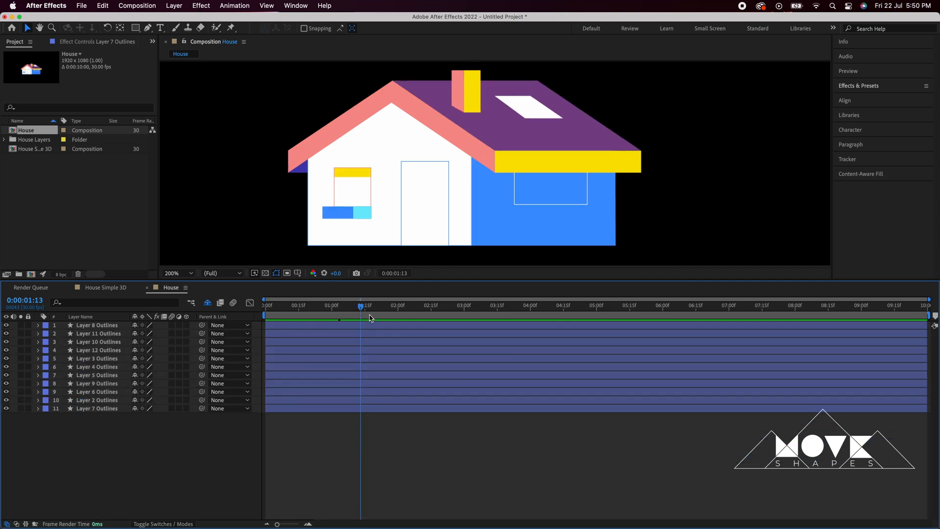
Create a null object and parent all the outline layers to it
right_click(739, 208)
mouse_move(749, 206)
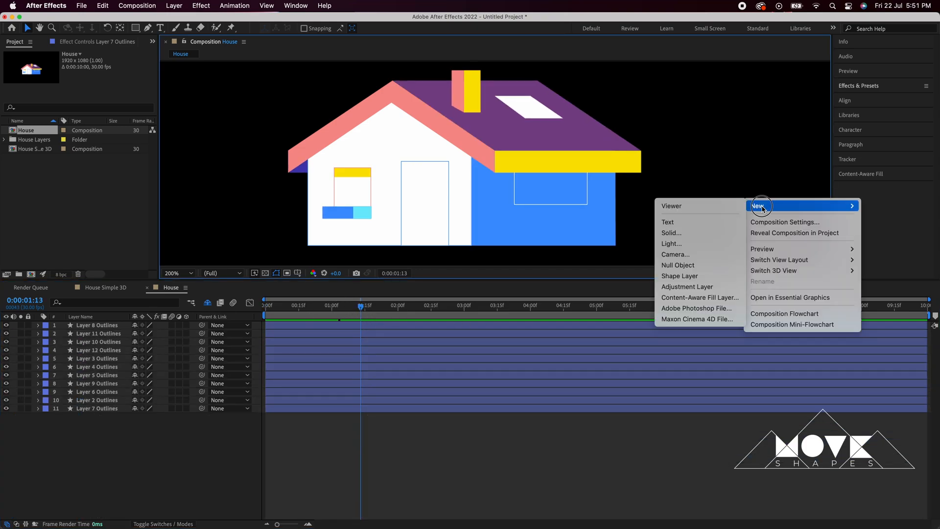
click(701, 264)
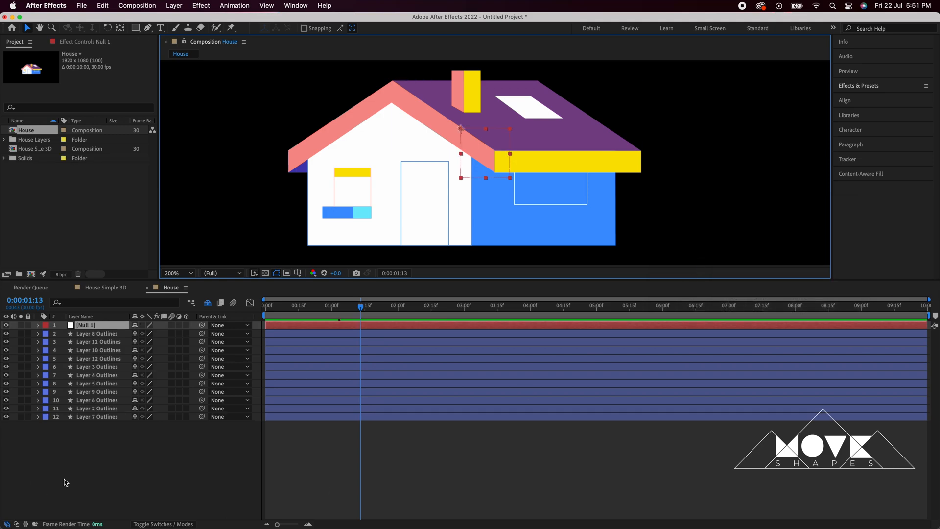
drag(152, 470, 93, 337)
drag(202, 336, 96, 327)
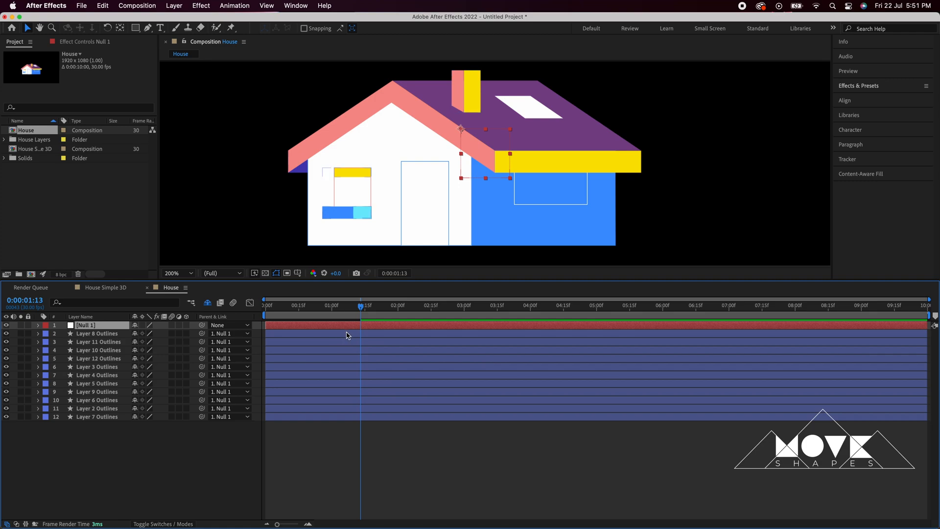
Keyframe the null's Position at 0:00:01:13, and at 0:00:00:00 shift it horizontally to the right to centre the flat house
key(p)
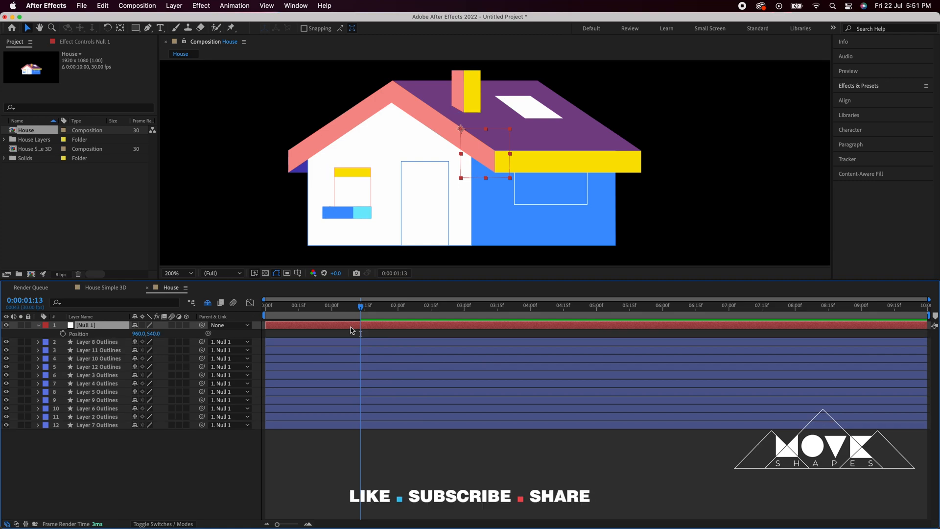
click(62, 333)
drag(360, 305, 265, 306)
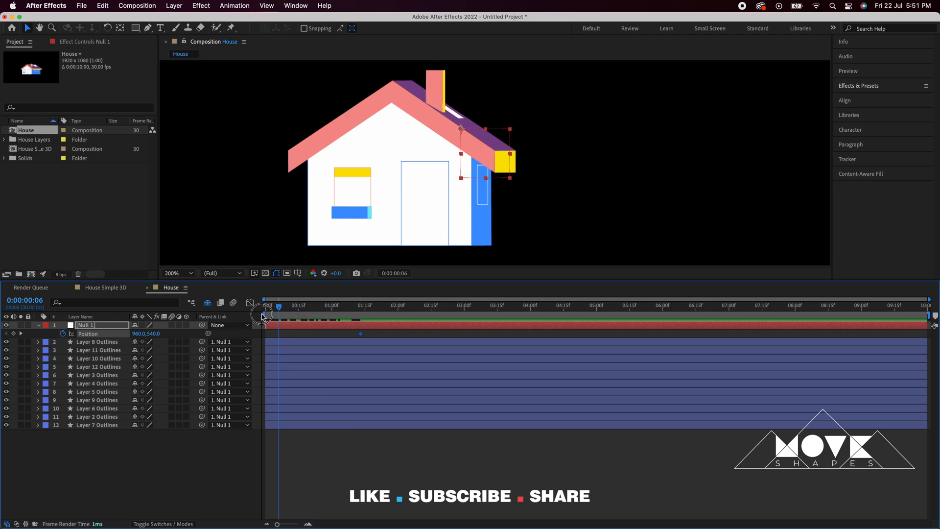
drag(139, 333, 371, 324)
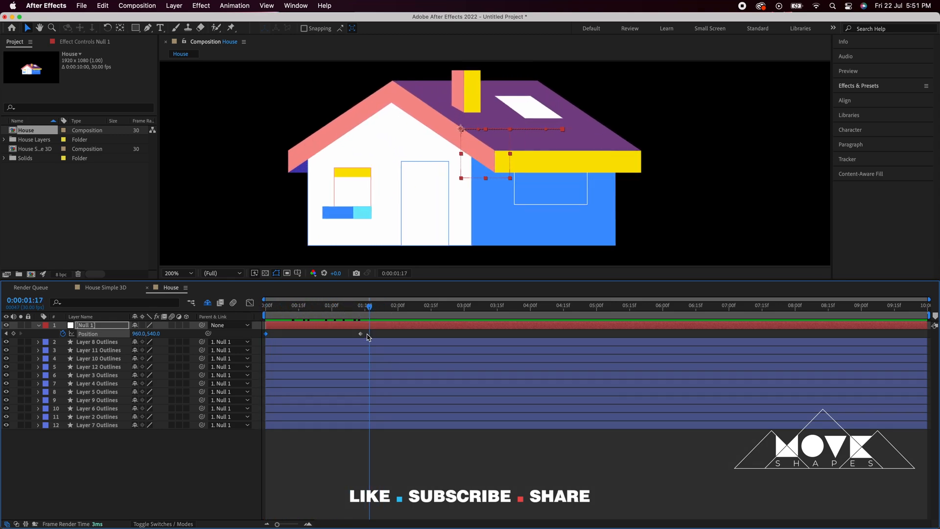
Reveal the keyframed properties of the null and all the outline layers in the timeline
click(370, 337)
key(super+a)
key(u)
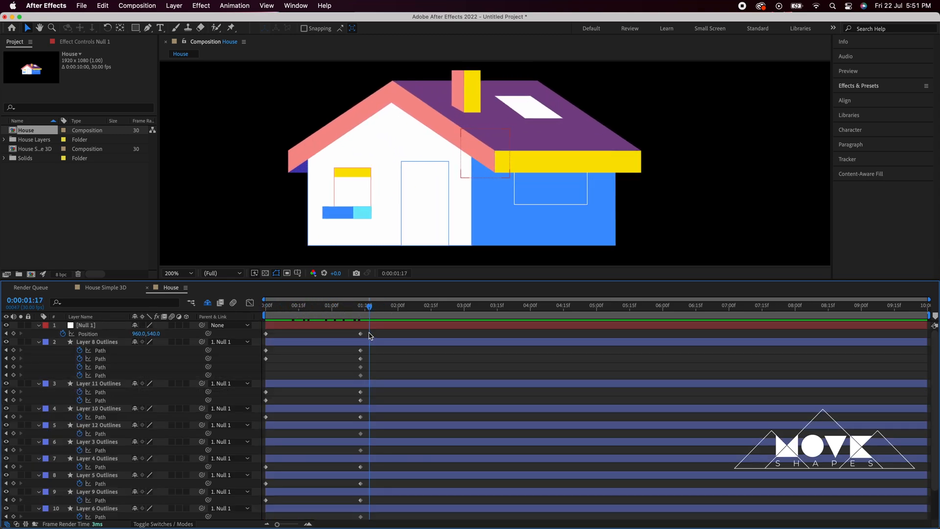
Apply Easy Ease to all the Position and Path keyframes of the null and the outline layers
drag(369, 326, 263, 515)
scroll(318, 416, up, 3)
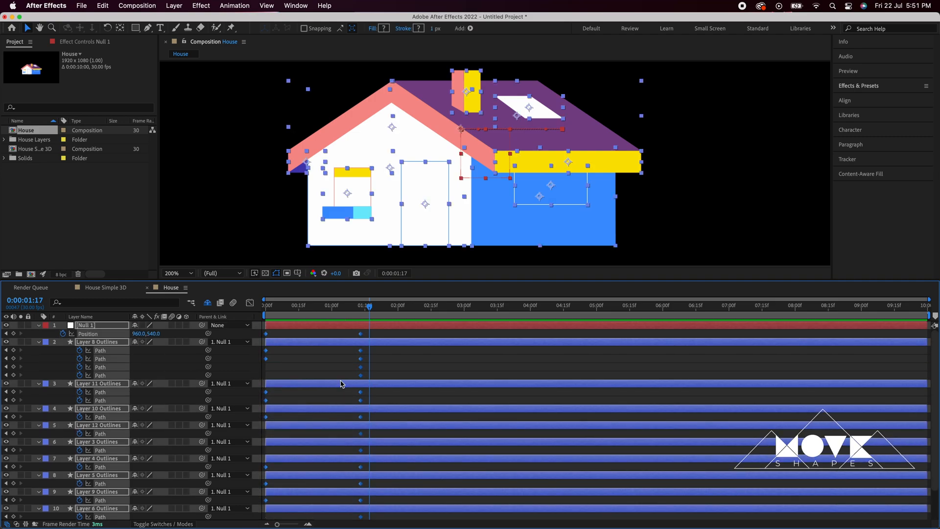
right_click(361, 380)
mouse_move(416, 503)
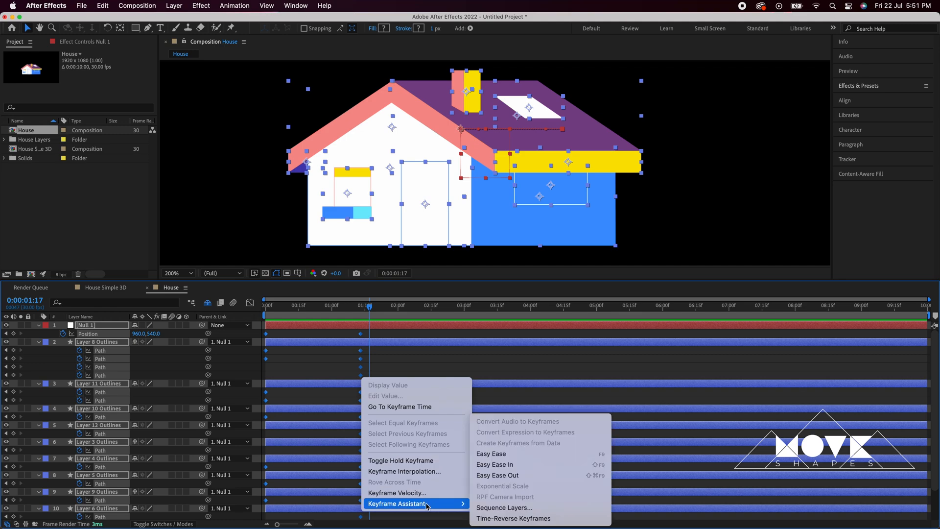
click(580, 463)
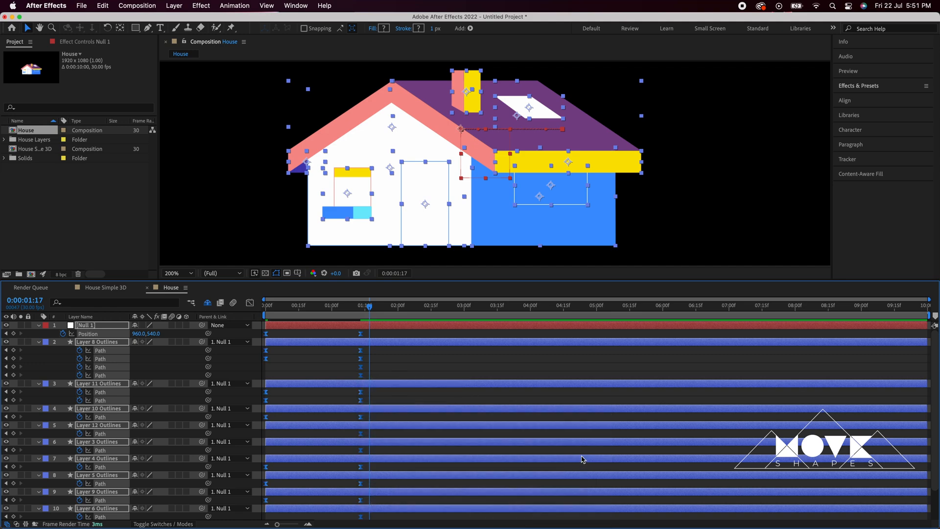
Adjust the easing of all the selected keyframes in the speed graph, with an influence of about 68%, and return to the layer bars
click(249, 302)
drag(429, 456, 296, 490)
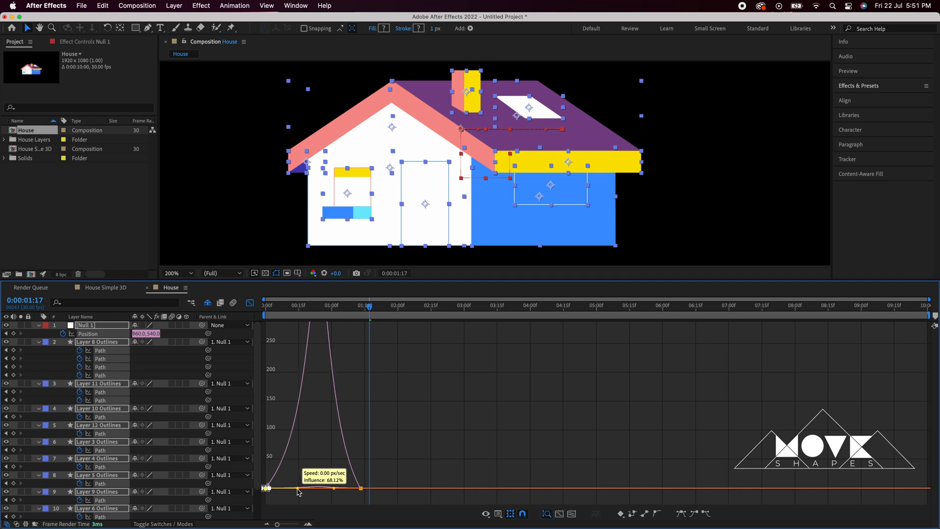
click(250, 303)
click(300, 357)
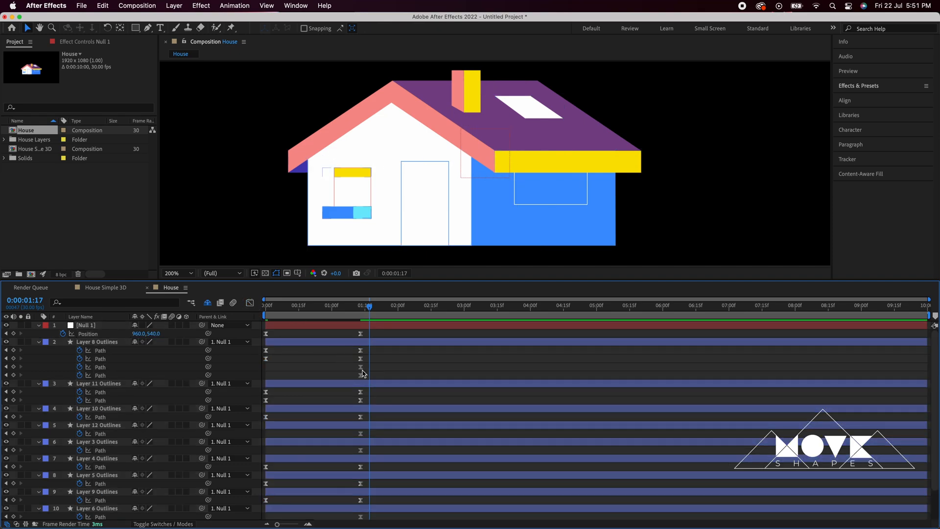
Play the house animation from the start, end the work area at 0:00:02:18 and preview that range
key(Home)
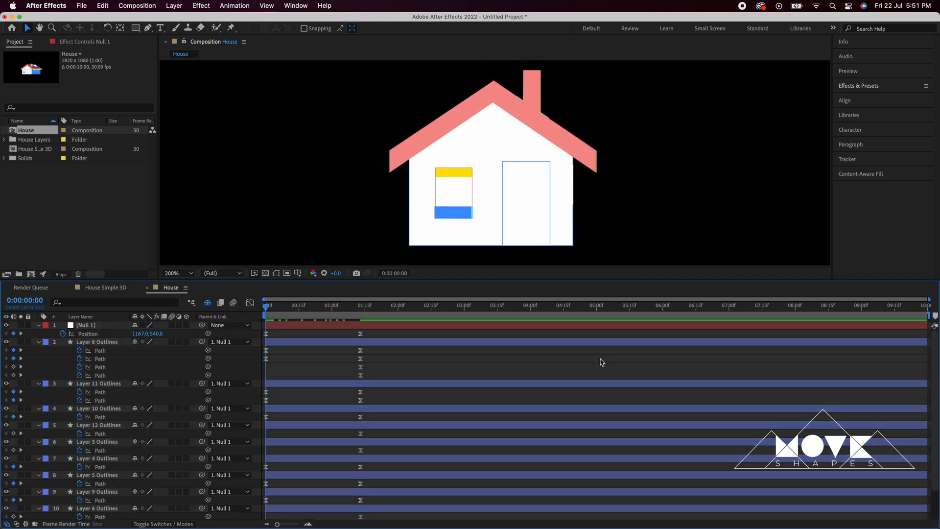
key(space)
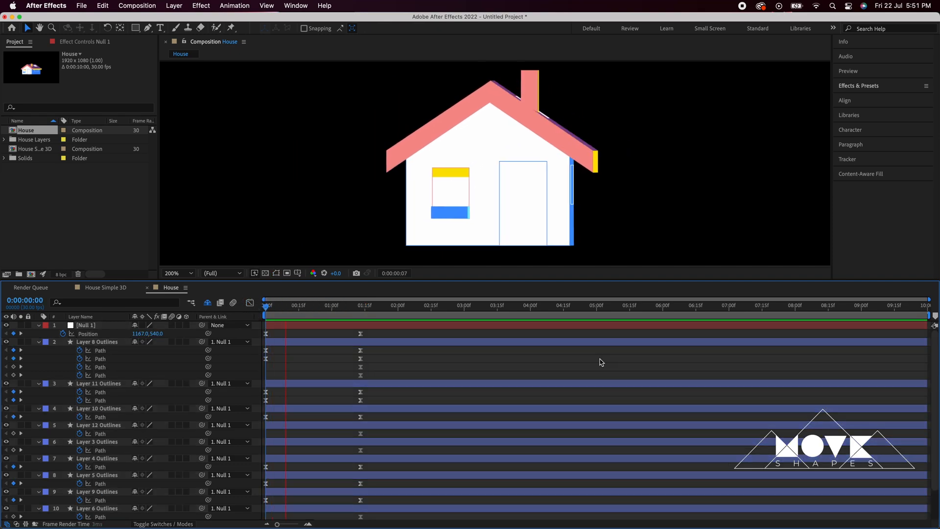
click(437, 309)
key(n)
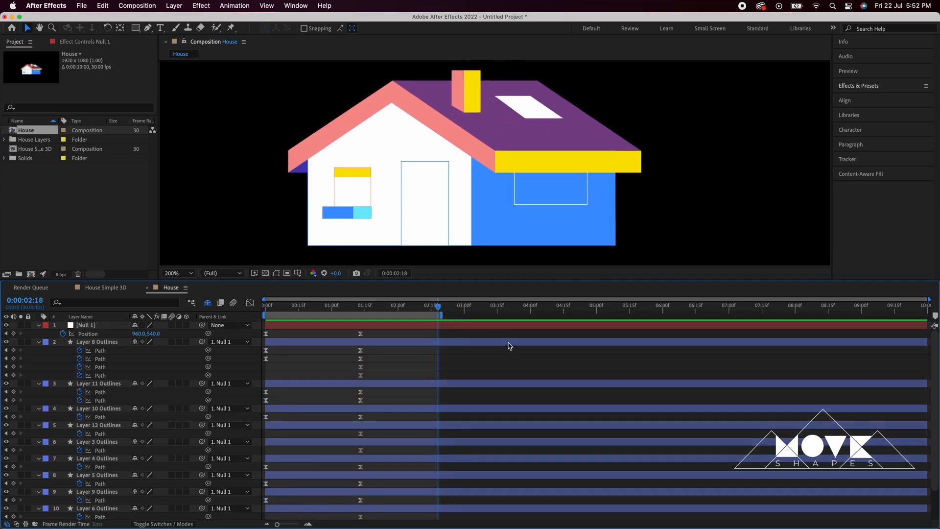
key(space)
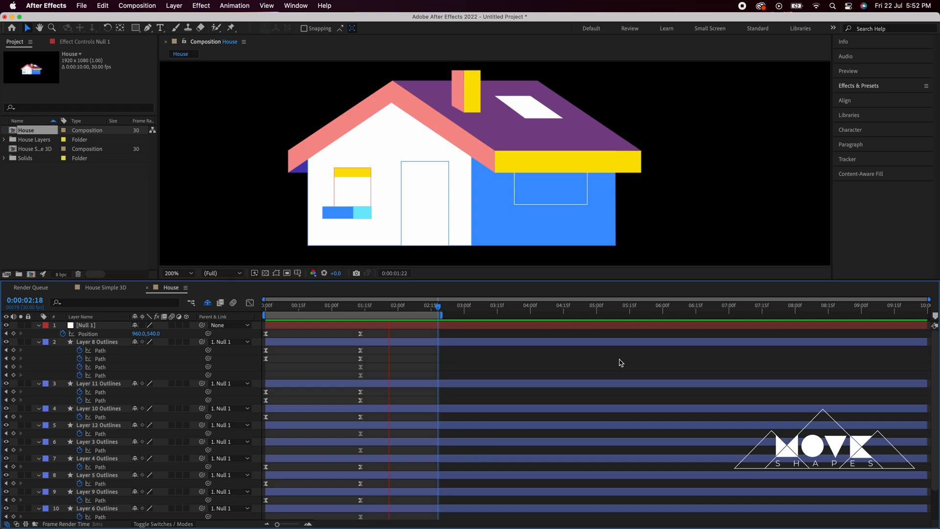